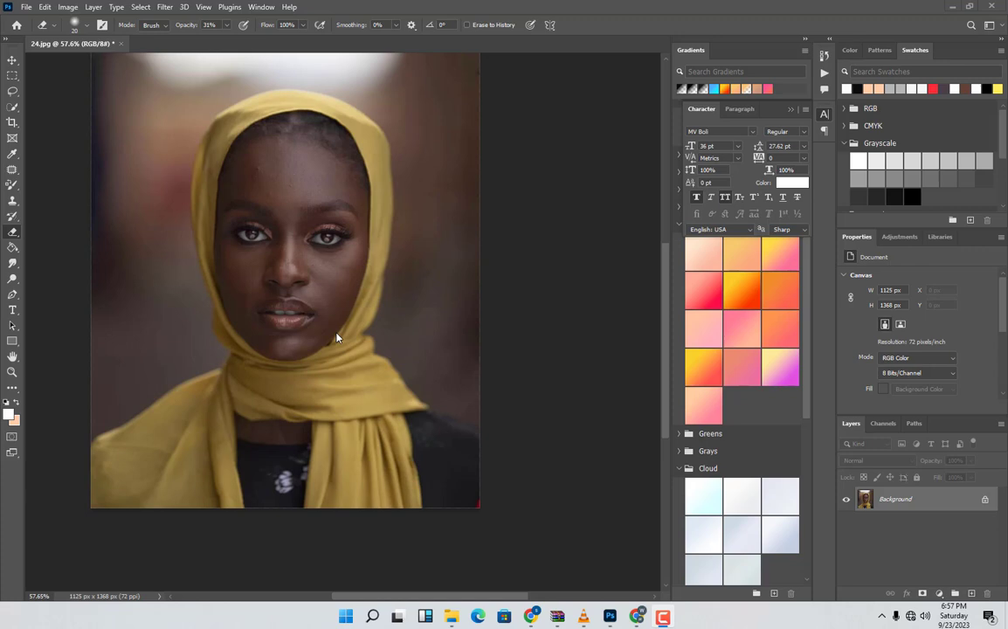
scroll(337, 338, "up", 2)
scroll(292, 130, "down", 2)
scroll(426, 238, "up", 2)
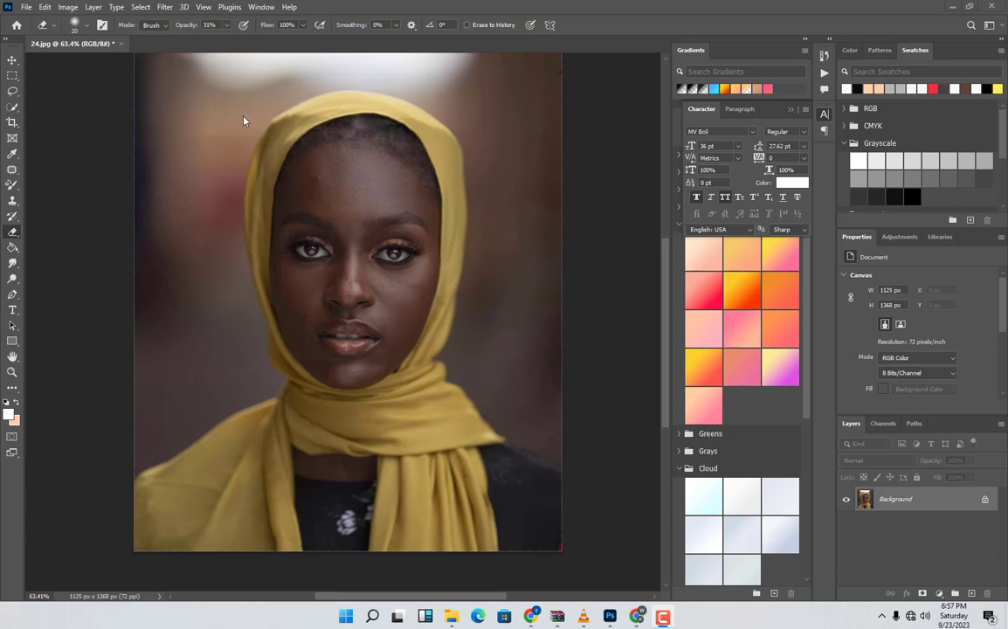
scroll(233, 249, "down", 3)
scroll(226, 165, "up", 3)
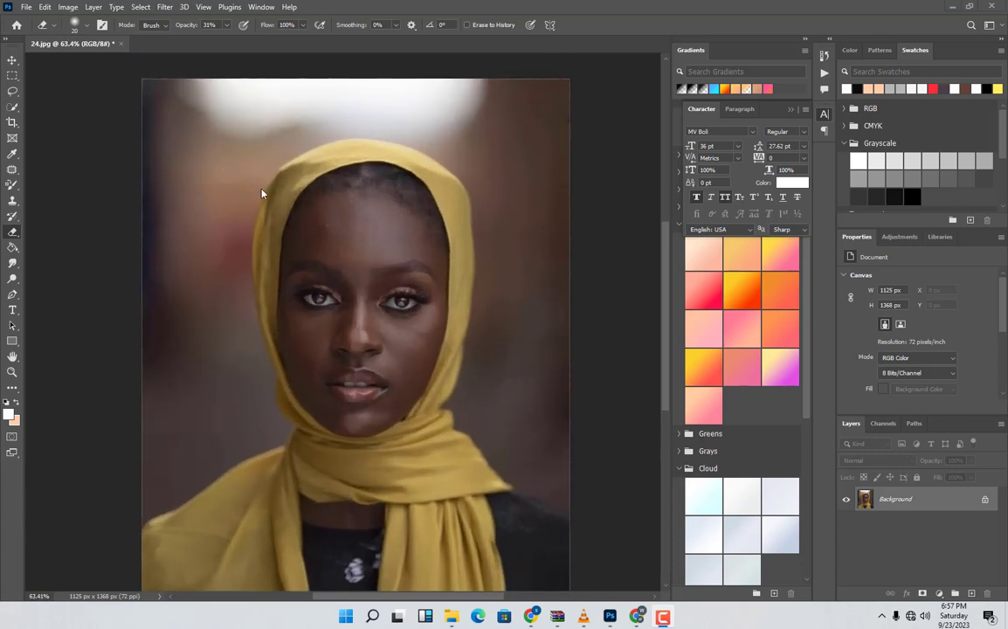
scroll(262, 210, "down", 2)
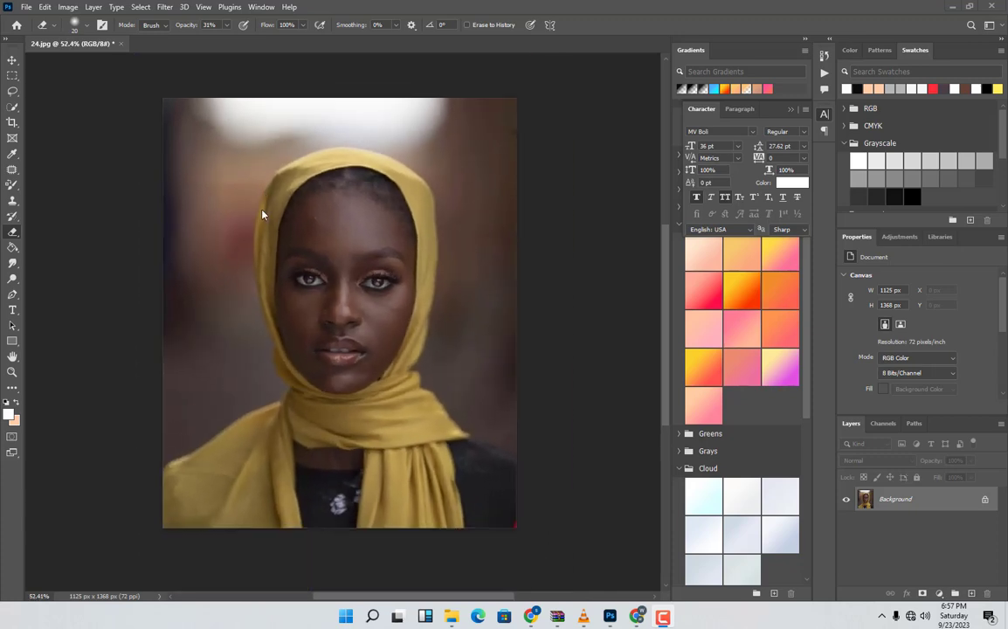
left_click(164, 8)
left_click(184, 91)
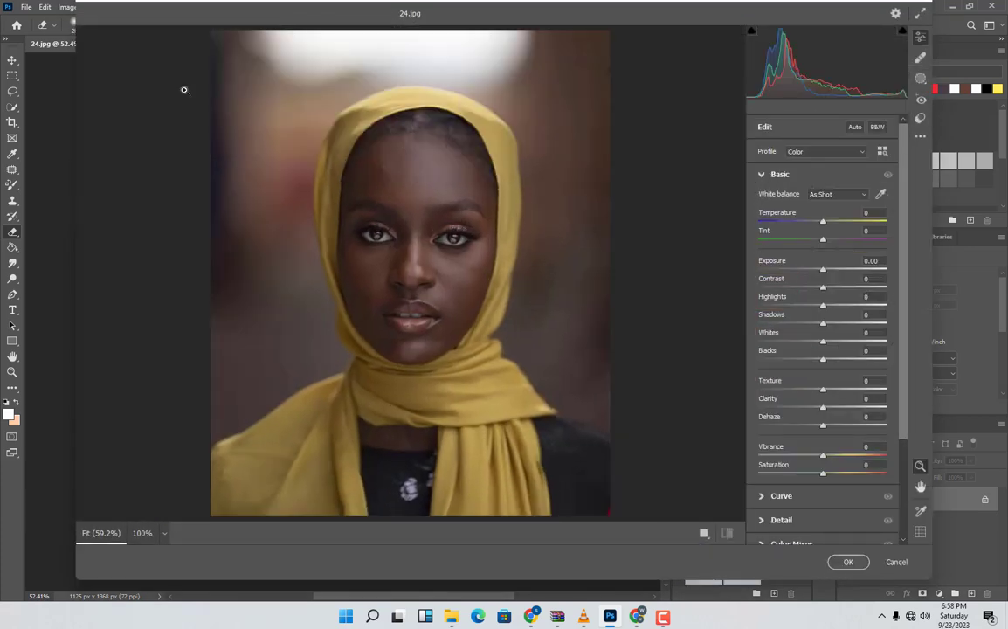
scroll(415, 153, "up", 6)
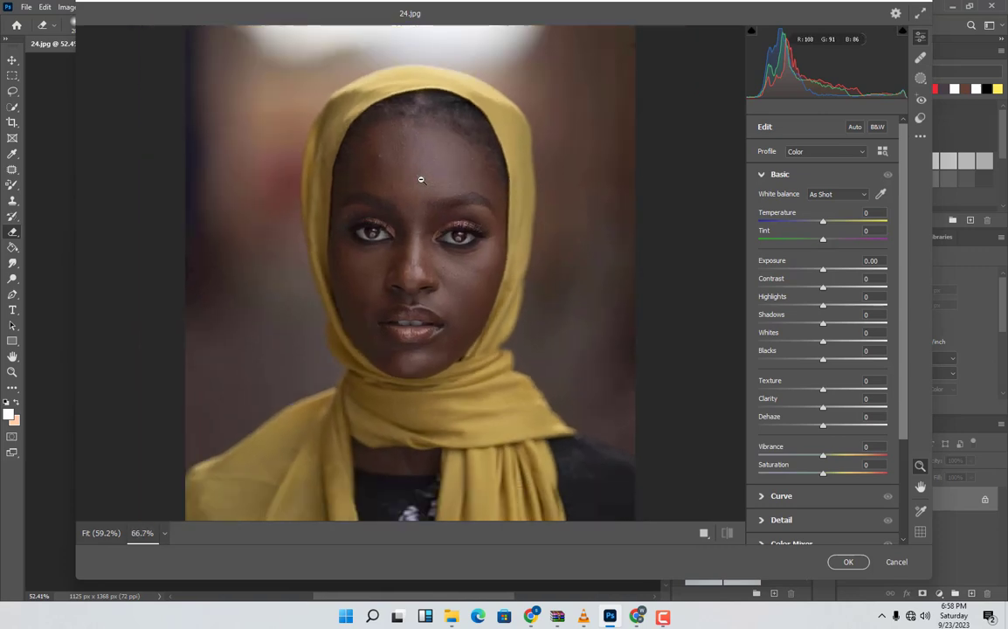
scroll(423, 175, "down", 5)
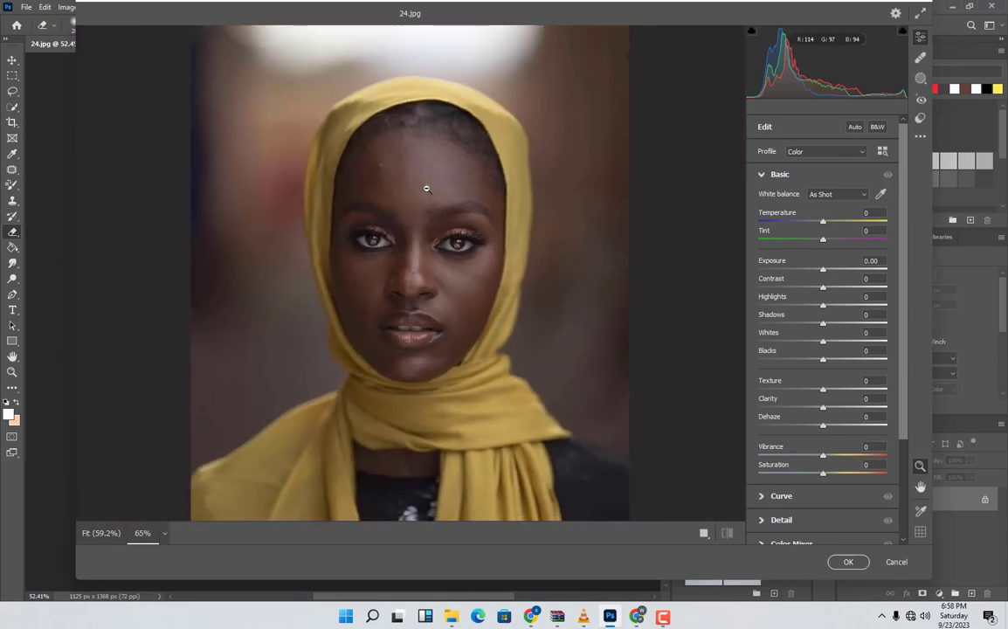
scroll(367, 345, "down", 3)
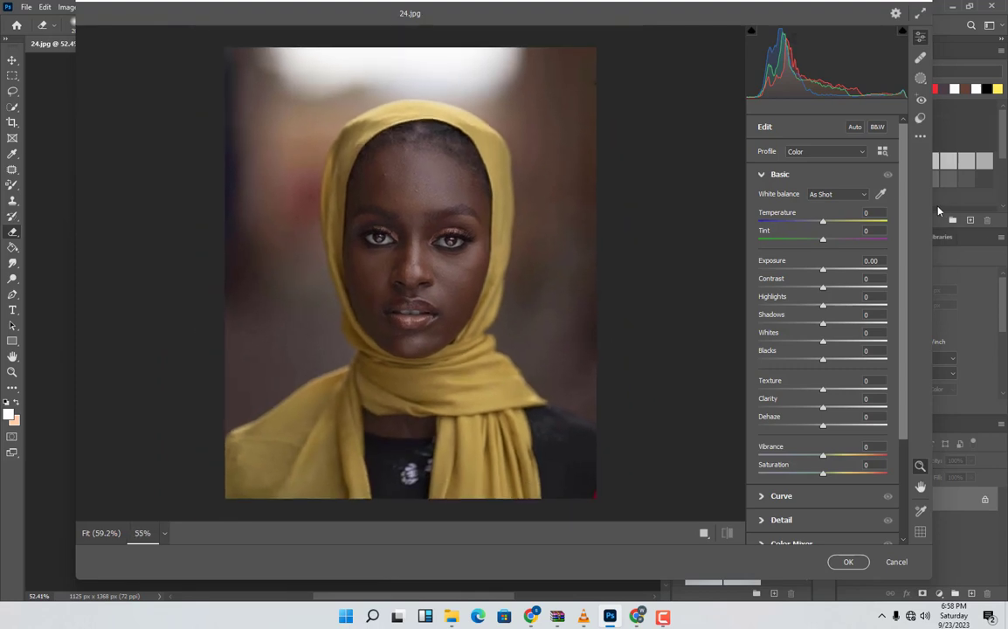
scroll(903, 214, "down", 2)
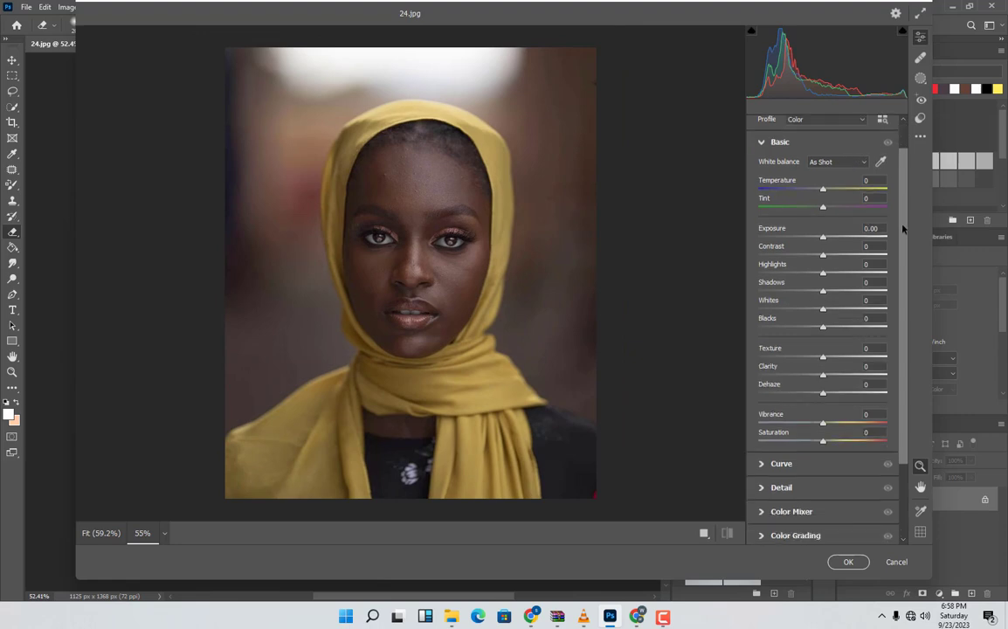
scroll(803, 489, "down", 1)
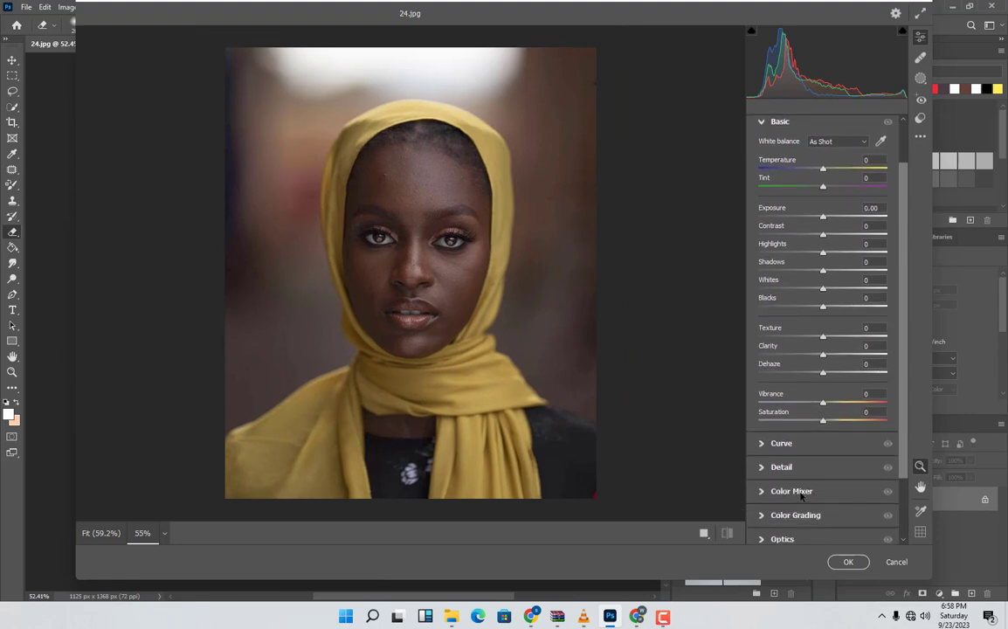
left_click(791, 491)
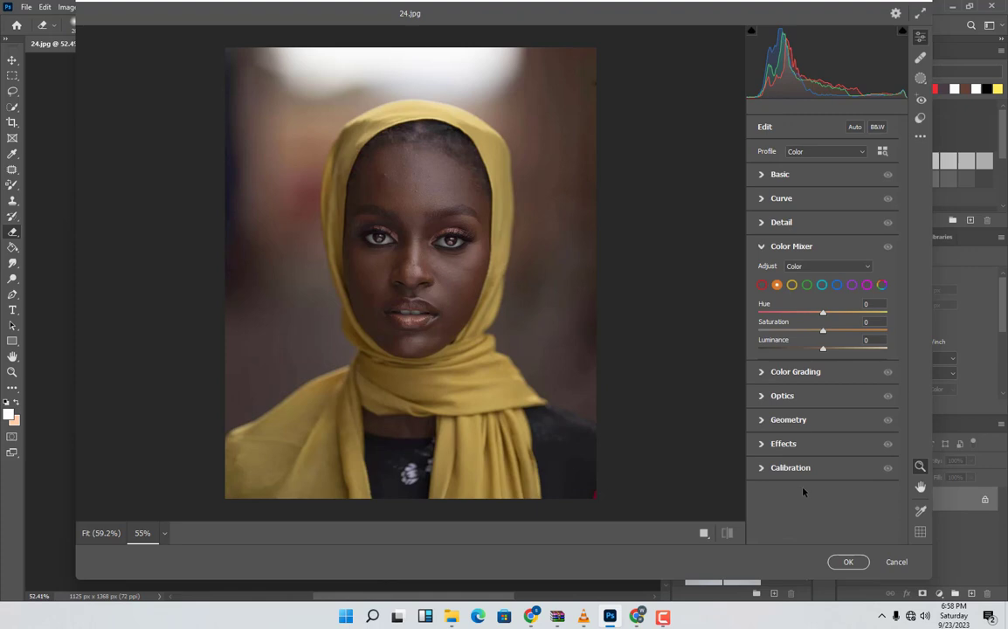
scroll(410, 259, "up", 3)
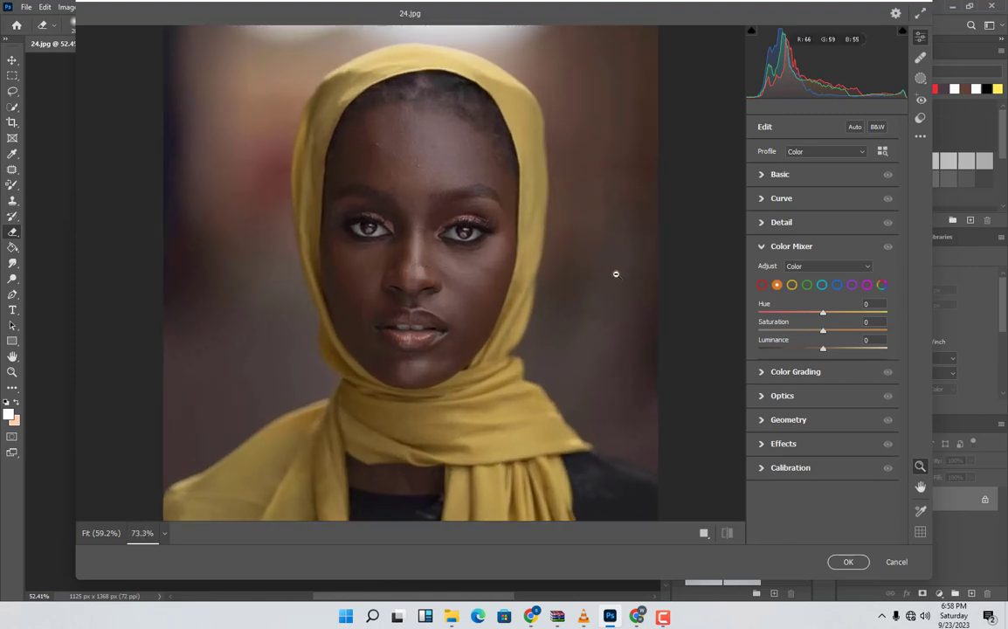
scroll(389, 353, "up", 1)
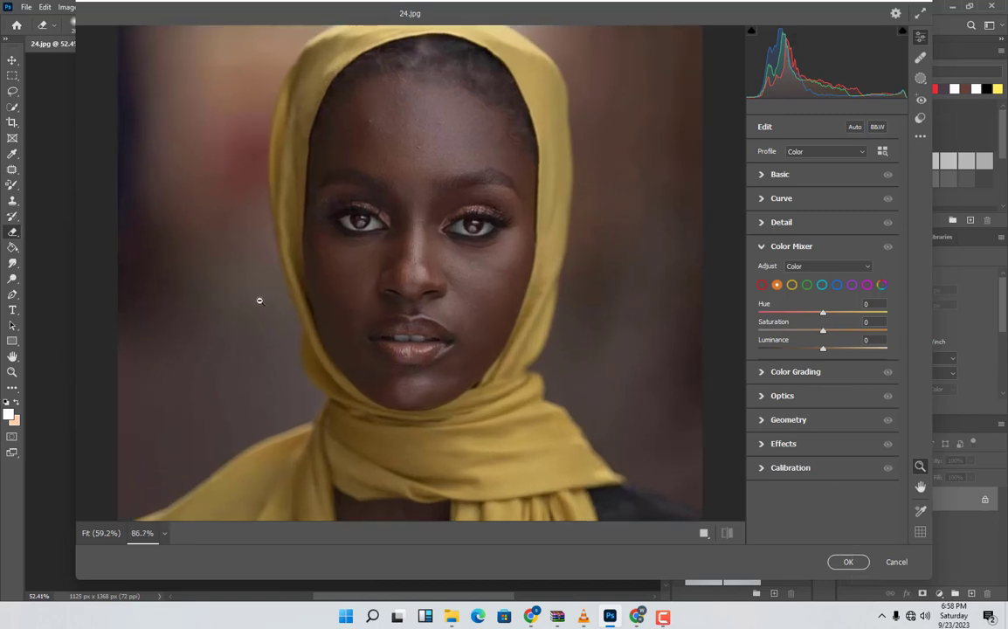
left_click(892, 563)
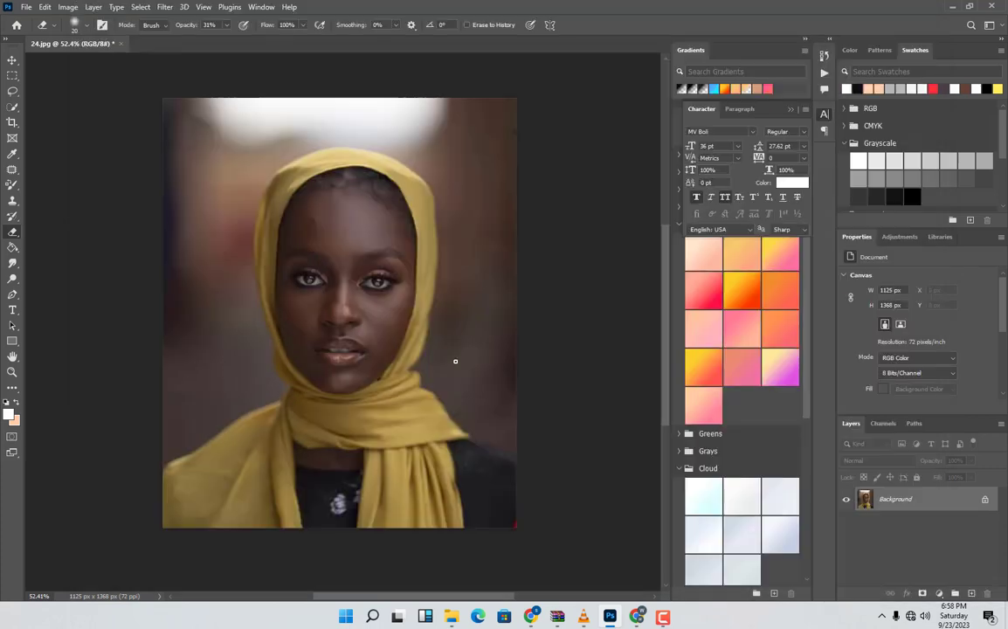
Outline the woman's lower lip with a freehand Lasso selection and copy it onto a new layer.
scroll(321, 364, "up", 5)
scroll(356, 315, "up", 7)
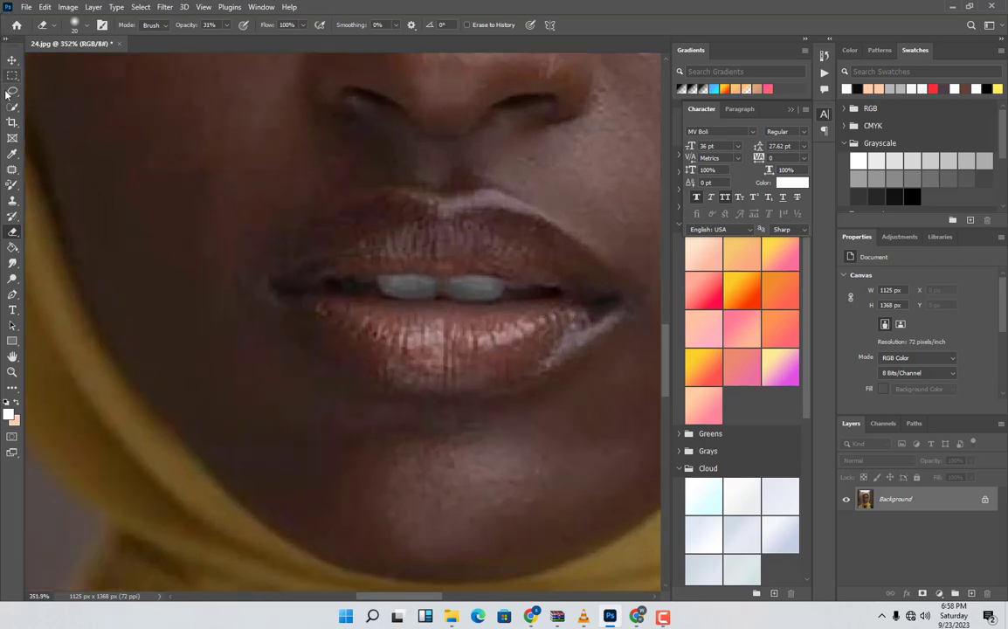
key("l")
mouse_move(295, 287)
left_mouse_down()
mouse_move(451, 306)
mouse_move(538, 299)
mouse_move(597, 315)
mouse_move(591, 349)
mouse_move(569, 368)
mouse_move(466, 403)
mouse_move(368, 382)
mouse_move(297, 290)
left_mouse_up()
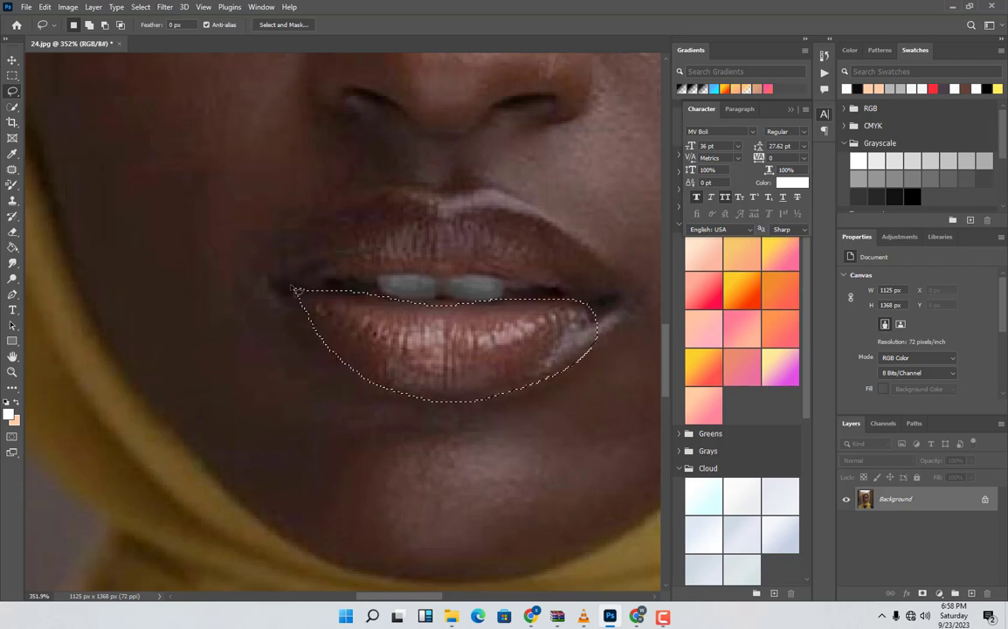
key("ctrl+j")
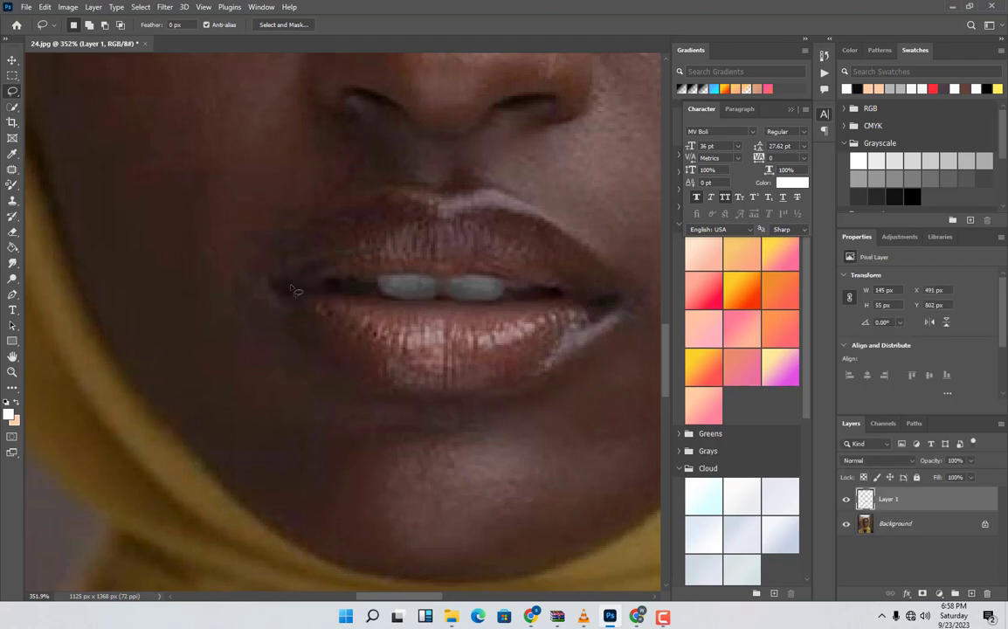
Redden the copied lower lip with a Hue/Saturation adjustment, setting Hue to -14 and raising the Saturation.
scroll(296, 290, "down", 5)
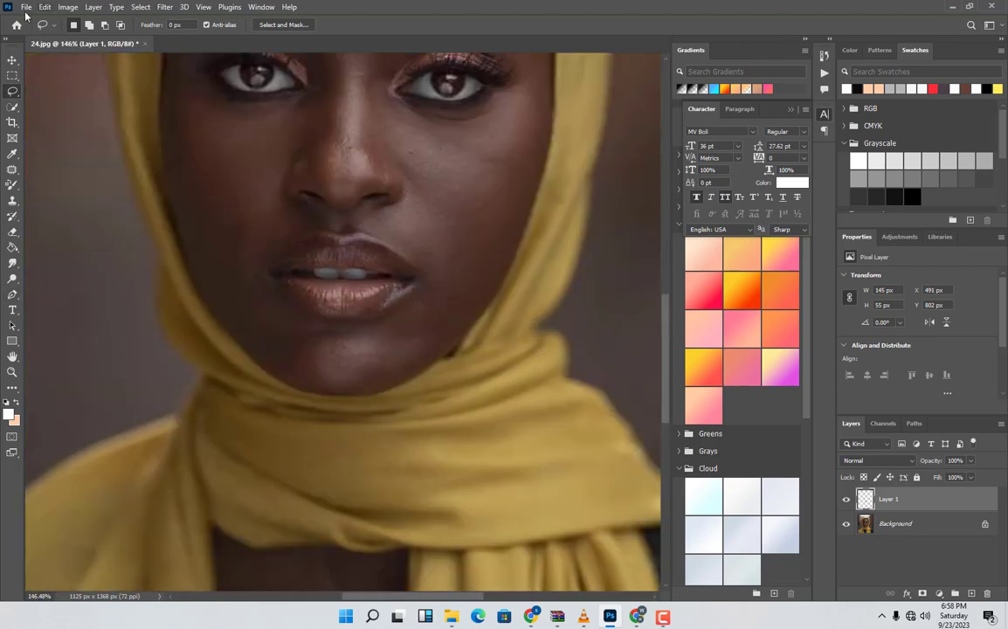
left_click(26, 7)
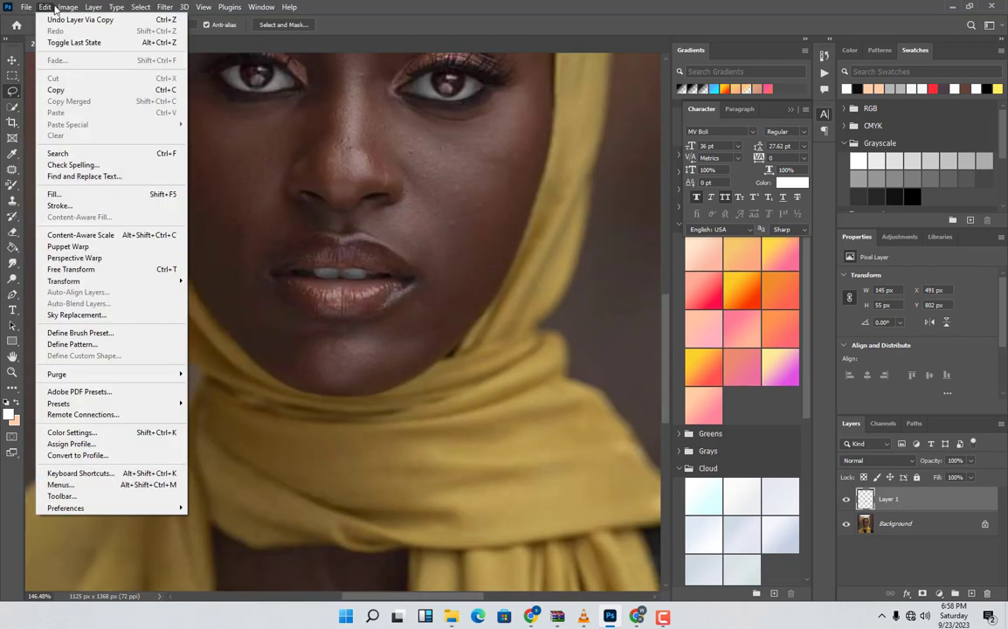
mouse_move(69, 11)
mouse_move(74, 38)
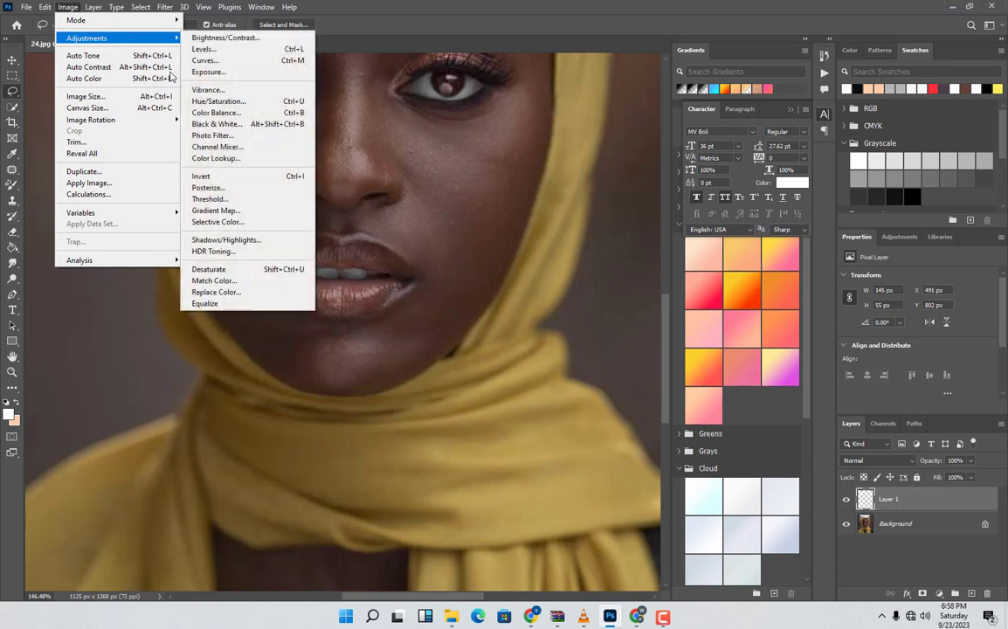
left_click(239, 102)
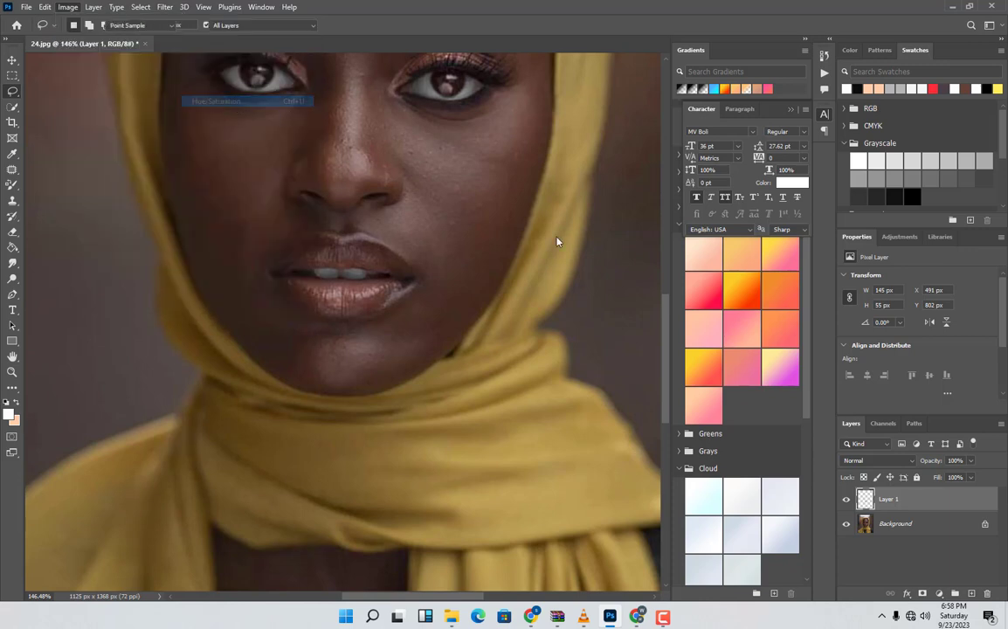
left_click_drag(770, 174, 764, 142)
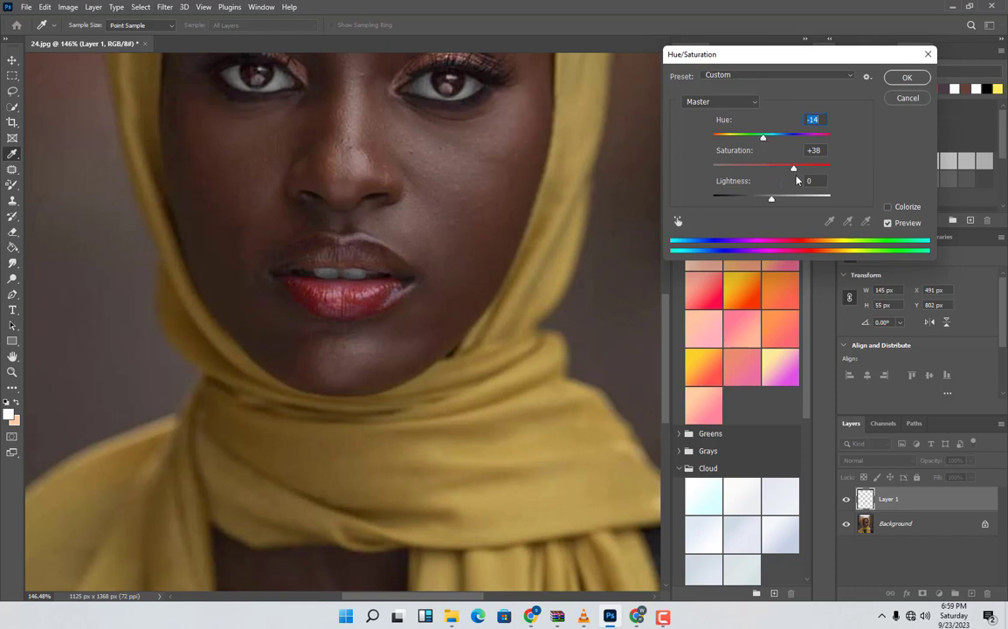
left_click_drag(795, 170, 791, 170)
left_click(907, 77)
Reduce the lip layer's opacity to 51% and merge it into the background.
scroll(410, 291, "down", 3)
scroll(411, 291, "down", 2)
scroll(411, 291, "up", 6)
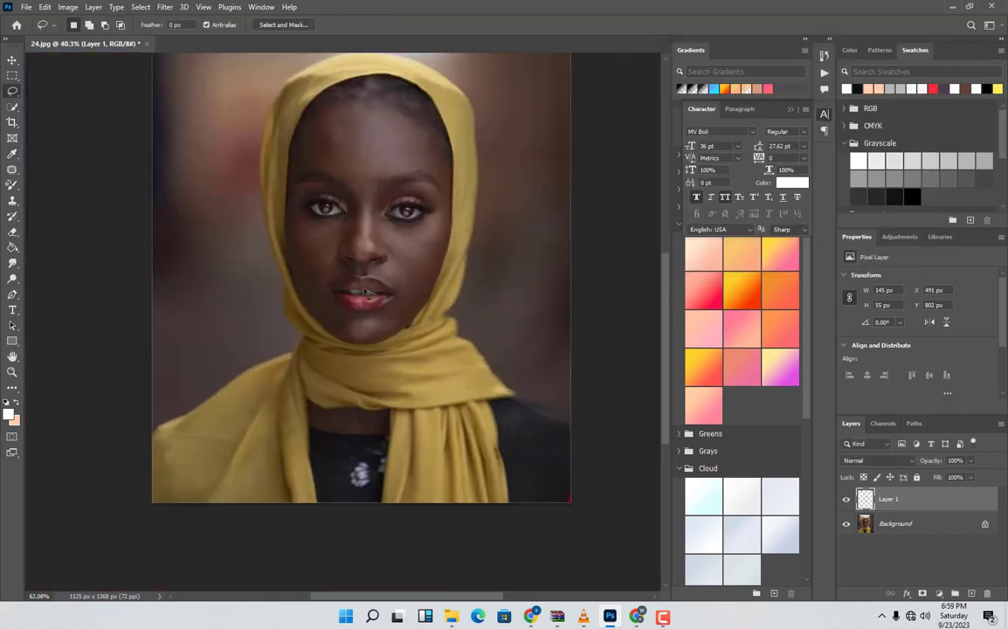
left_click(969, 460)
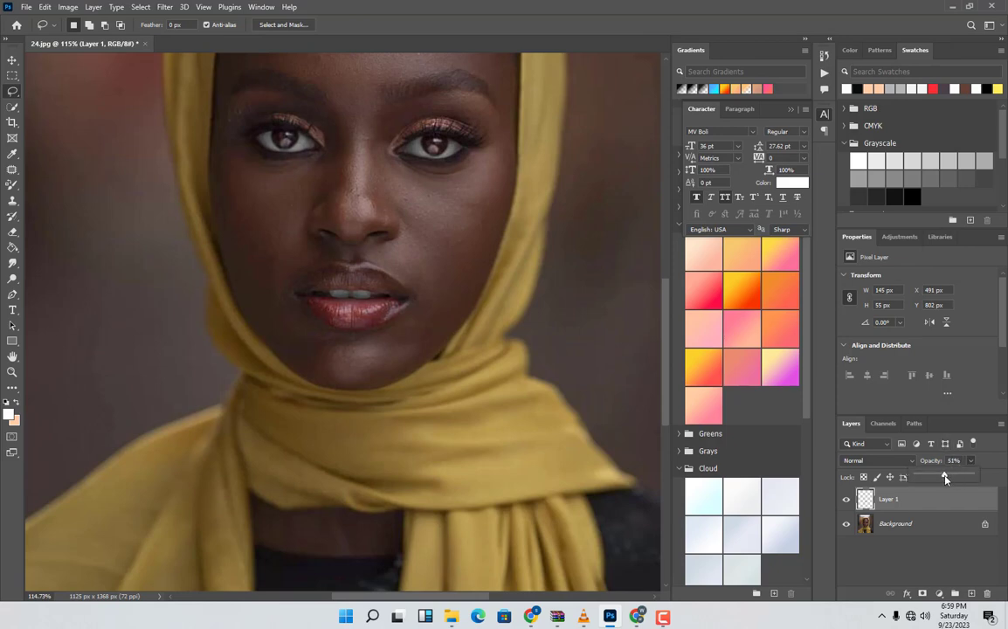
scroll(426, 303, "down", 2)
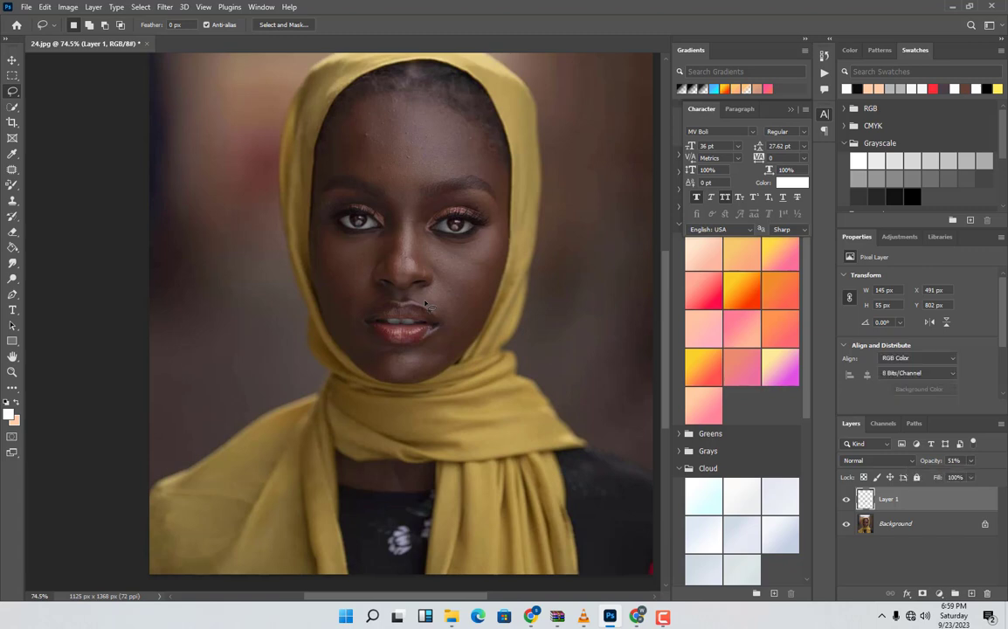
key("Delete")
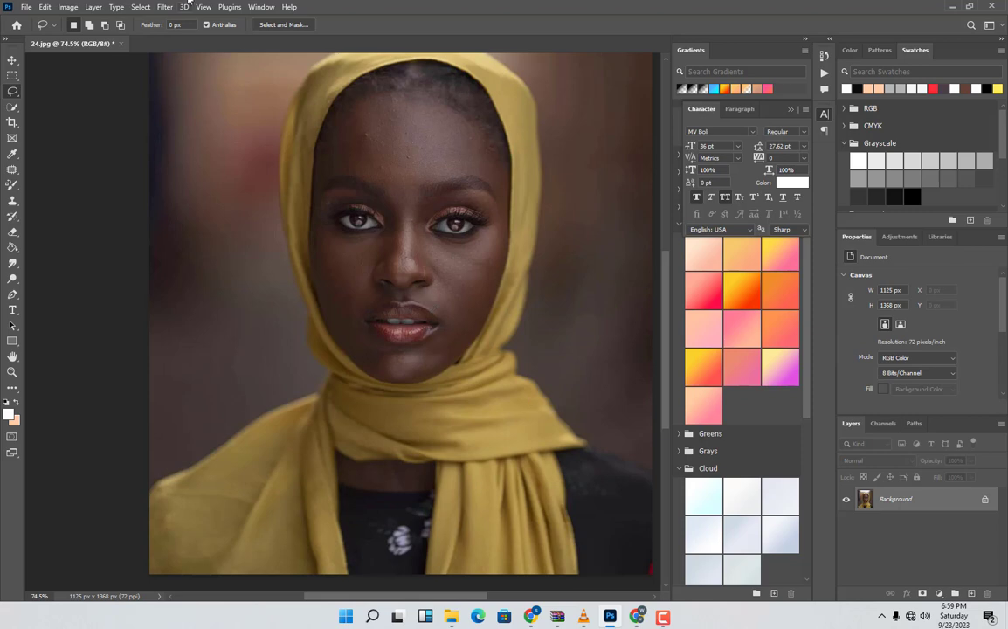
In the Camera Raw Filter's Color Mixer, set the reds to Hue +9 and Saturation +45, and compare with the default settings.
left_click(164, 7)
left_click(169, 98)
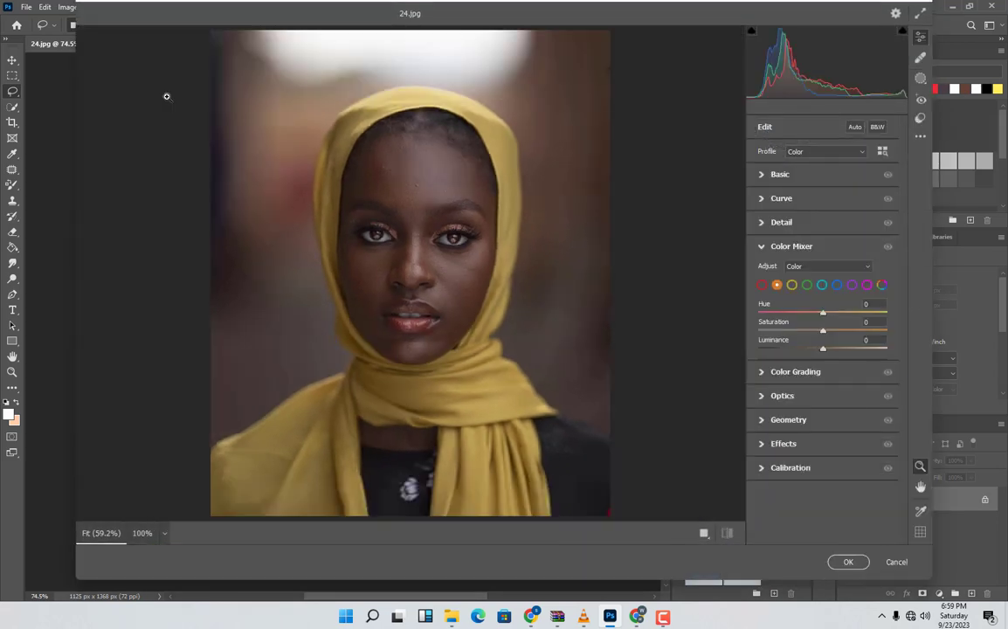
scroll(397, 267, "up", 4)
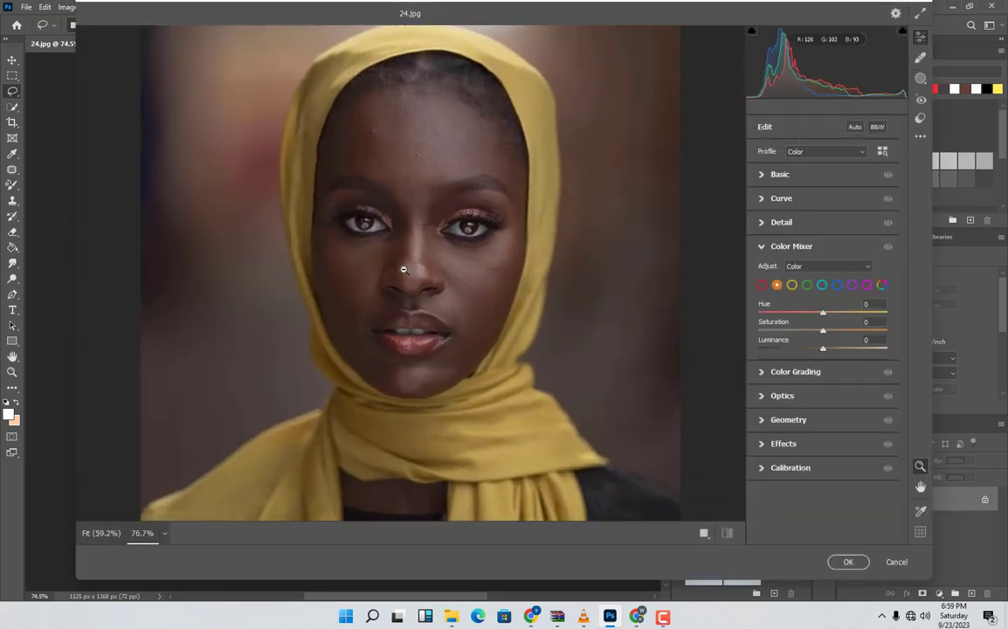
left_click(762, 286)
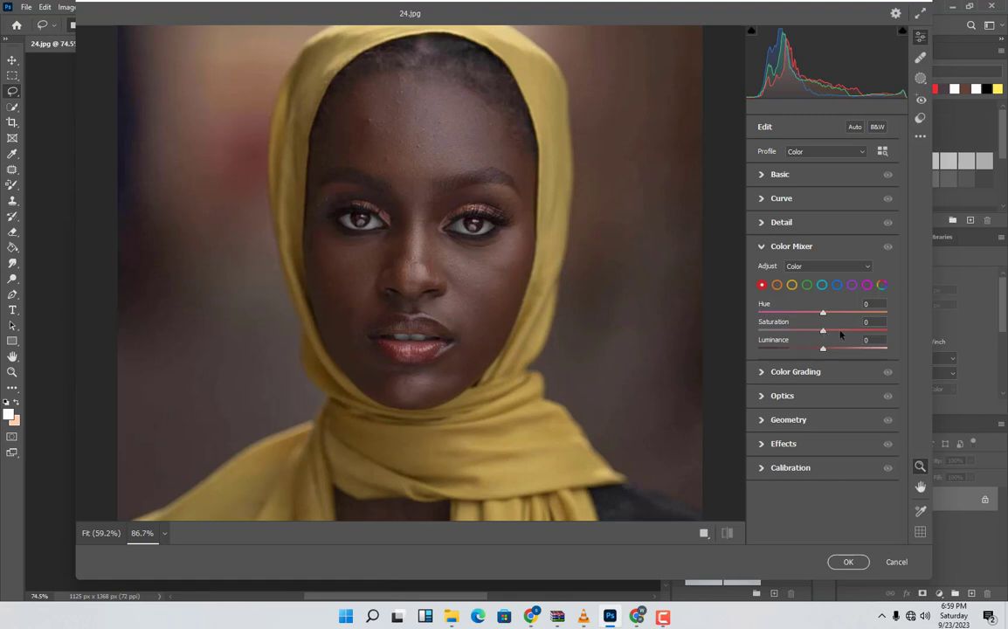
left_click_drag(847, 334, 852, 330)
mouse_move(822, 312)
left_mouse_down()
mouse_move(786, 320)
mouse_move(844, 319)
mouse_move(830, 318)
left_mouse_up()
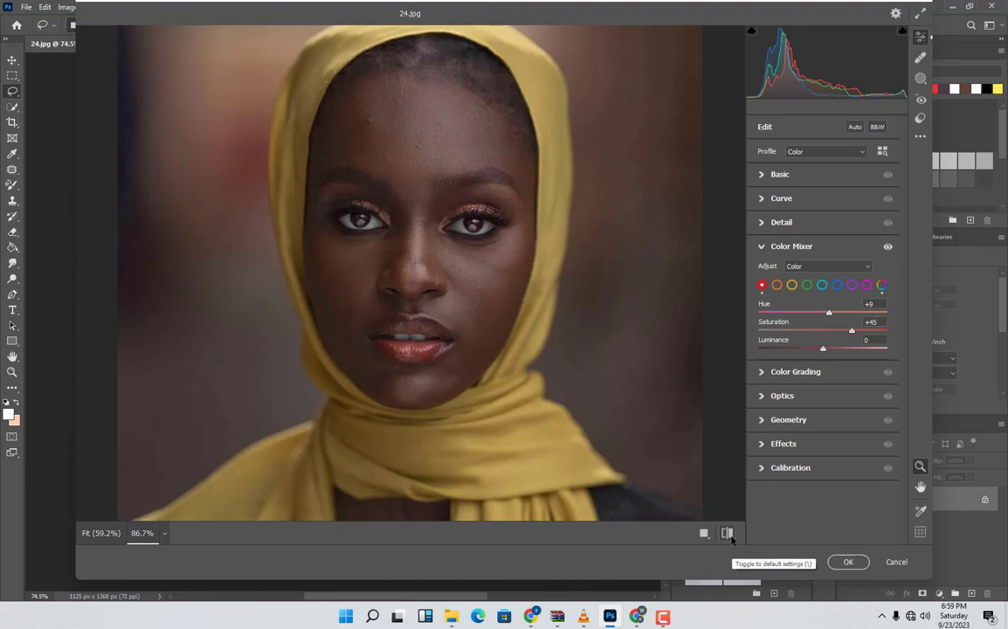
left_click(730, 536)
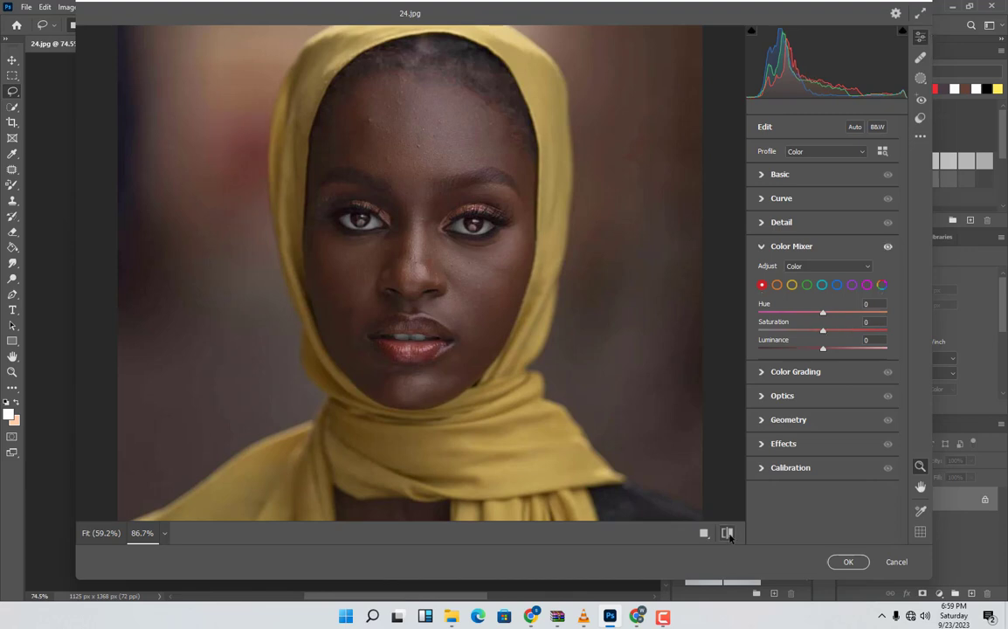
left_click(730, 536)
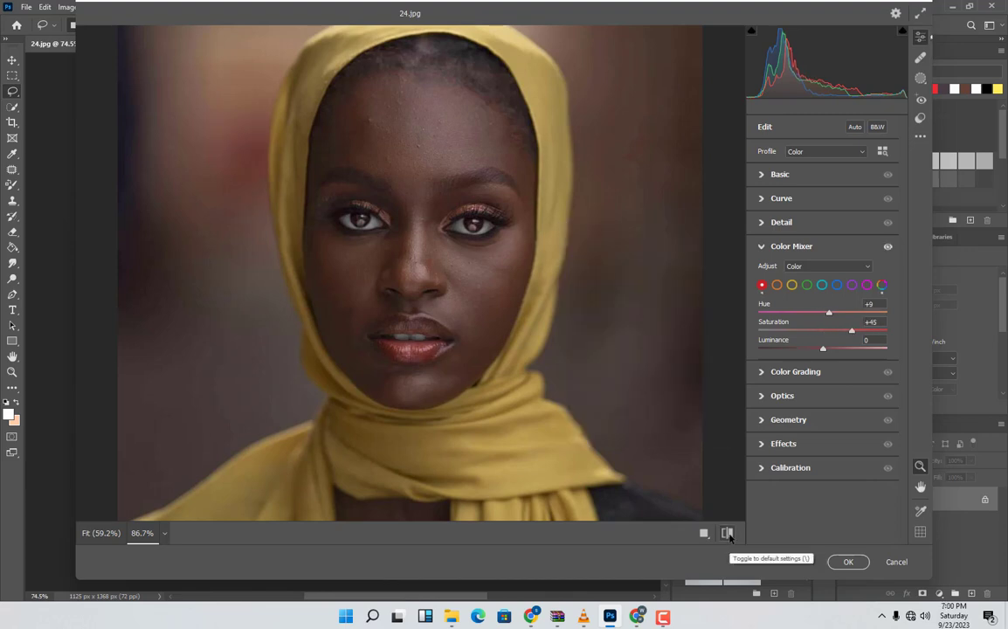
Set the oranges in the Color Mixer to Hue -19 and Saturation +50.
left_click(776, 286)
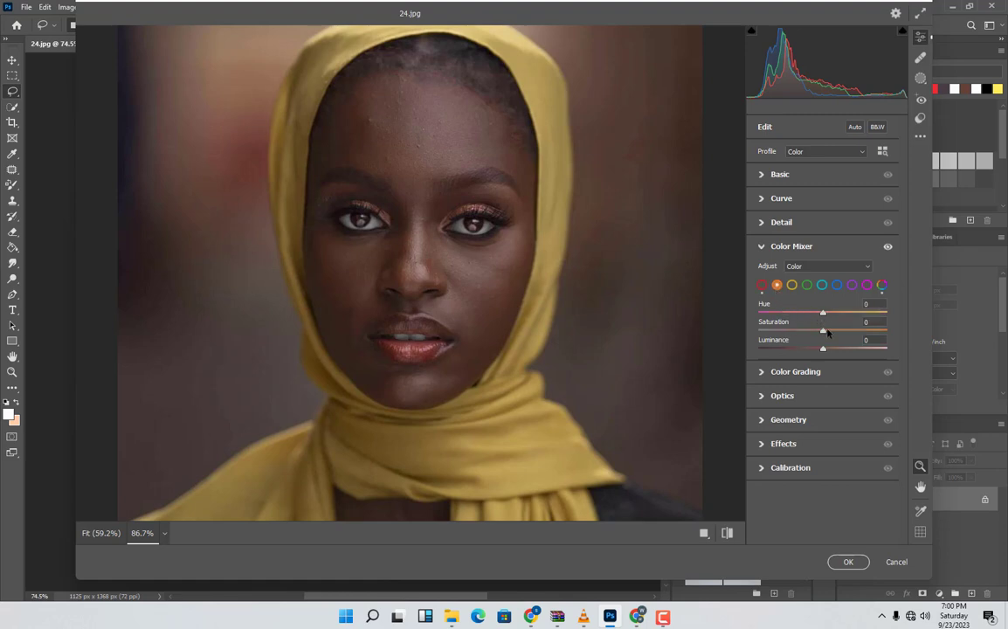
left_click_drag(826, 334, 857, 336)
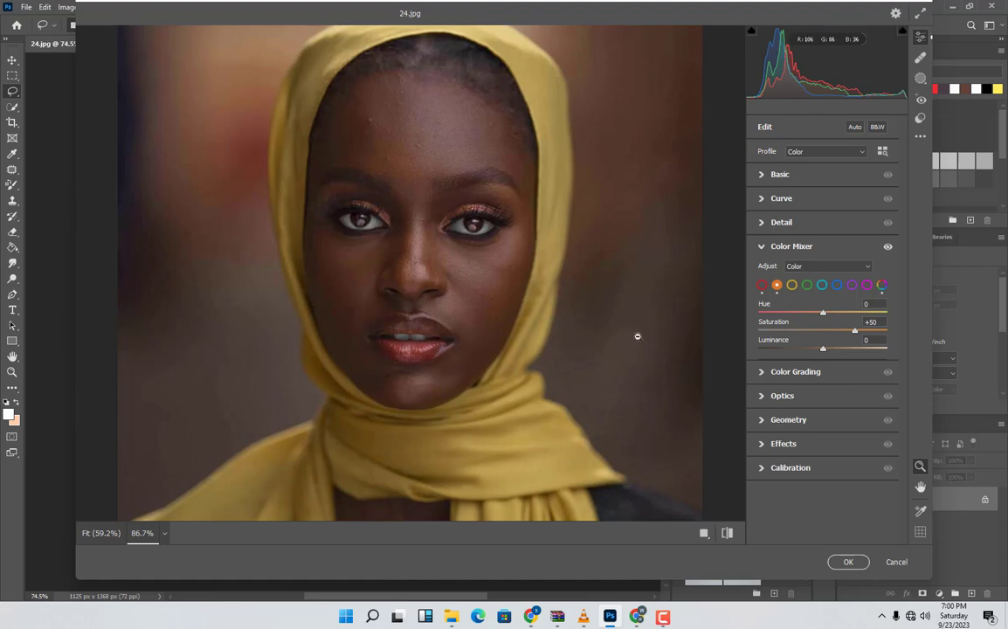
mouse_move(823, 313)
left_mouse_down()
mouse_move(838, 314)
mouse_move(812, 313)
left_mouse_up()
scroll(389, 297, "down", 7)
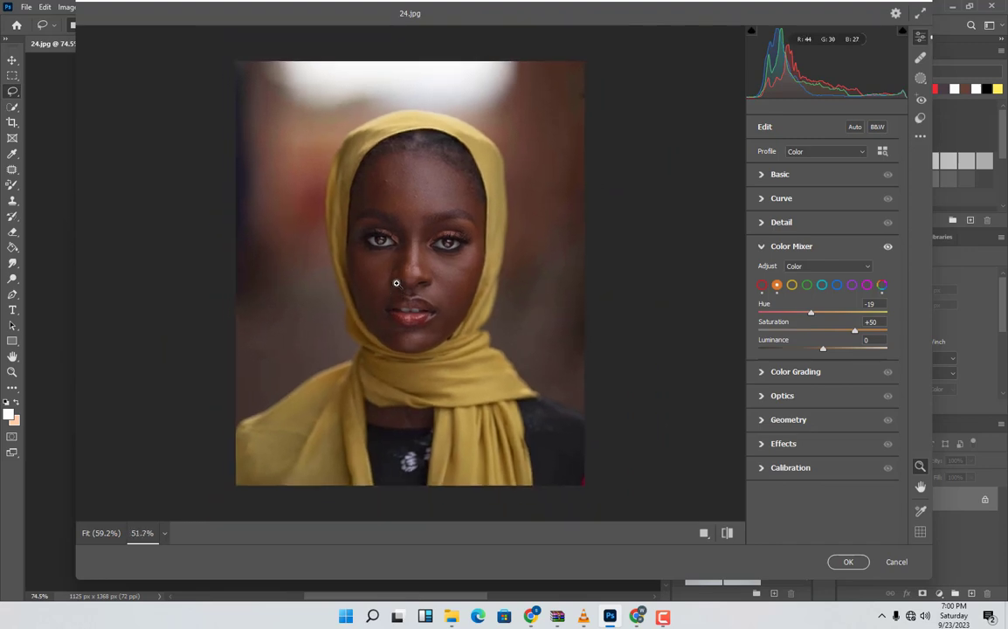
scroll(397, 281, "up", 2)
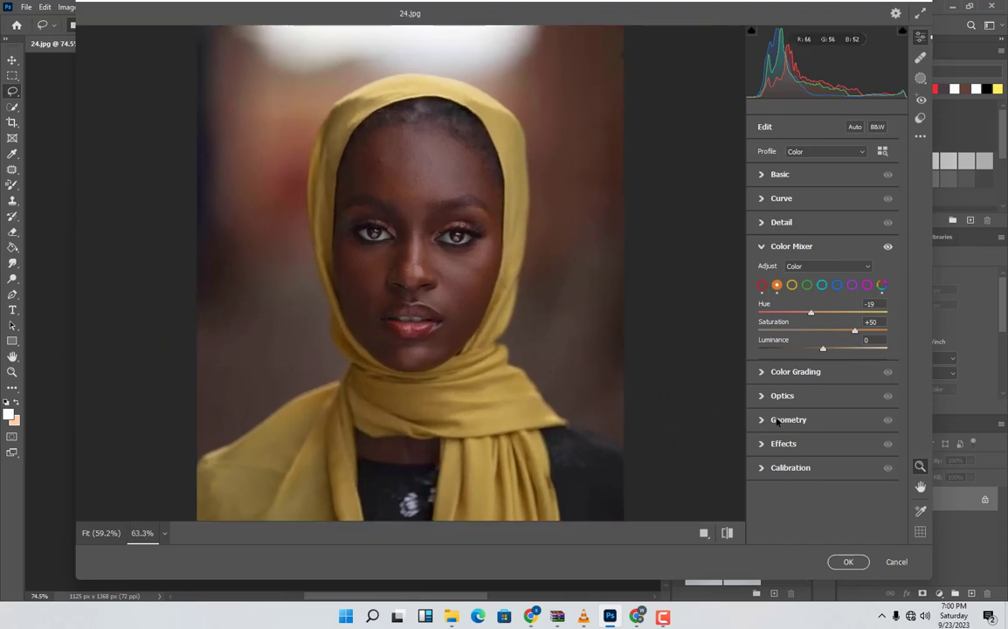
Set the yellows in the Color Mixer to Hue -60 and Saturation +66, and compare the portrait with the default settings.
scroll(439, 220, "up", 3)
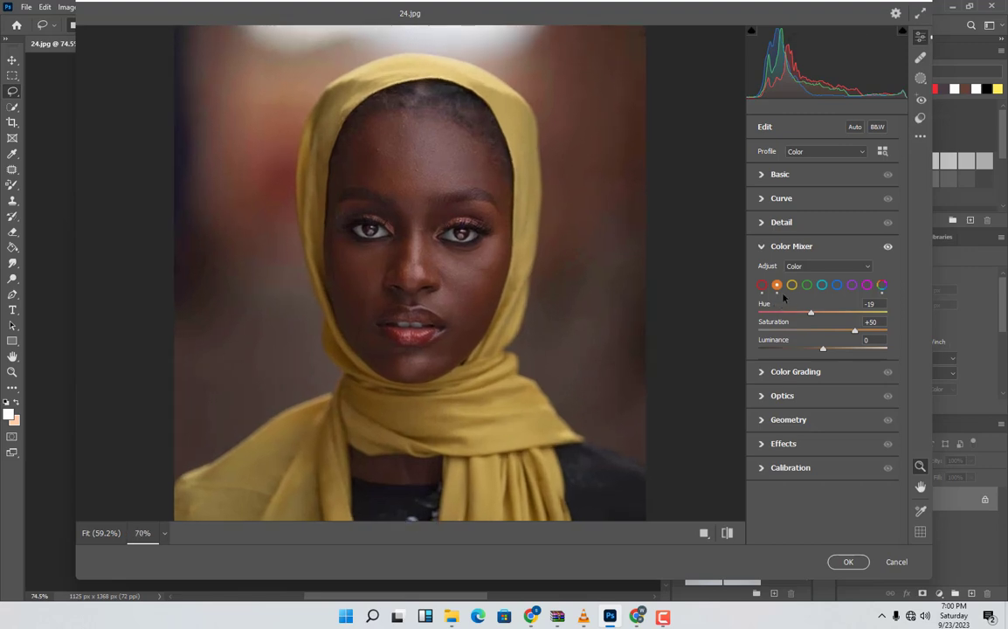
left_click(792, 285)
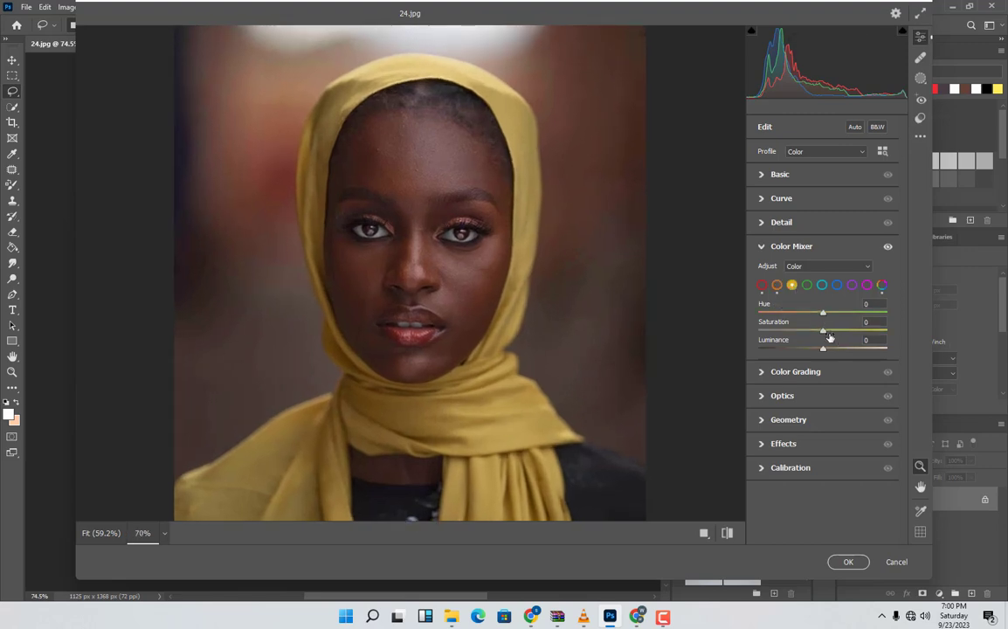
left_click_drag(822, 331, 860, 331)
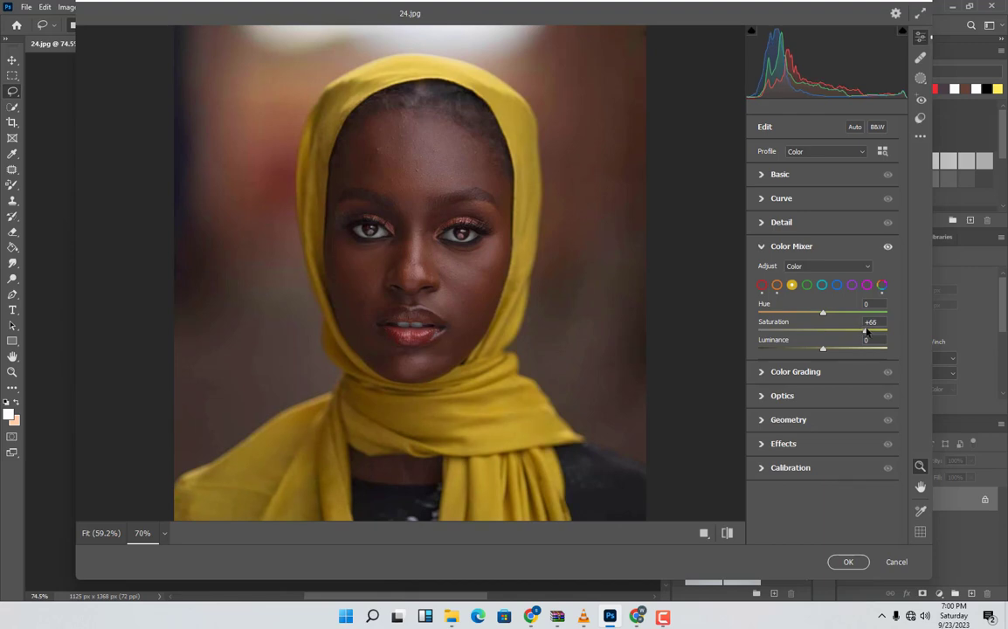
left_click_drag(823, 312, 790, 320)
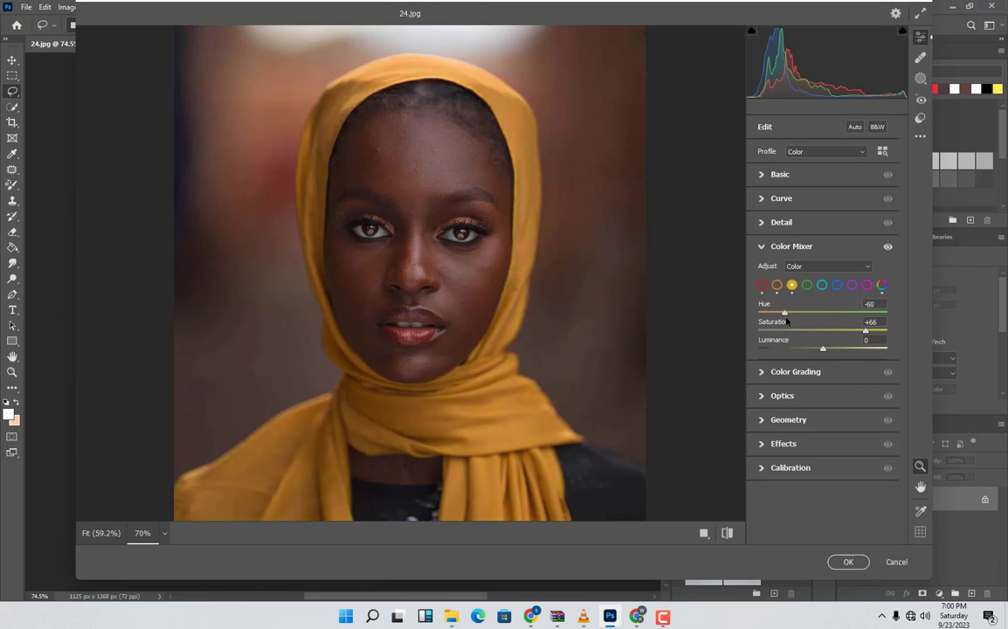
left_click(595, 299, "alt")
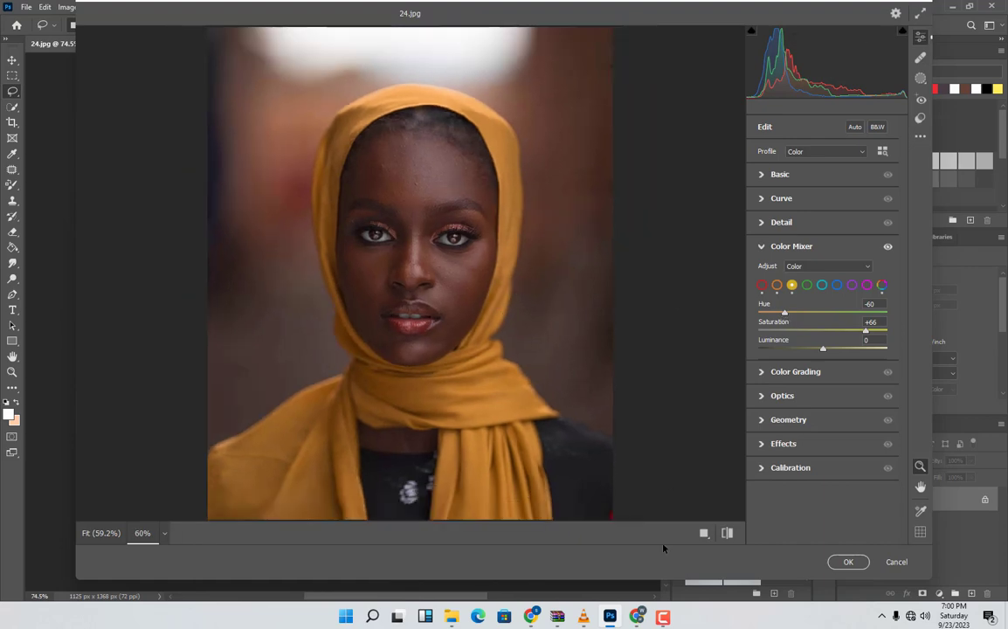
left_click(727, 533)
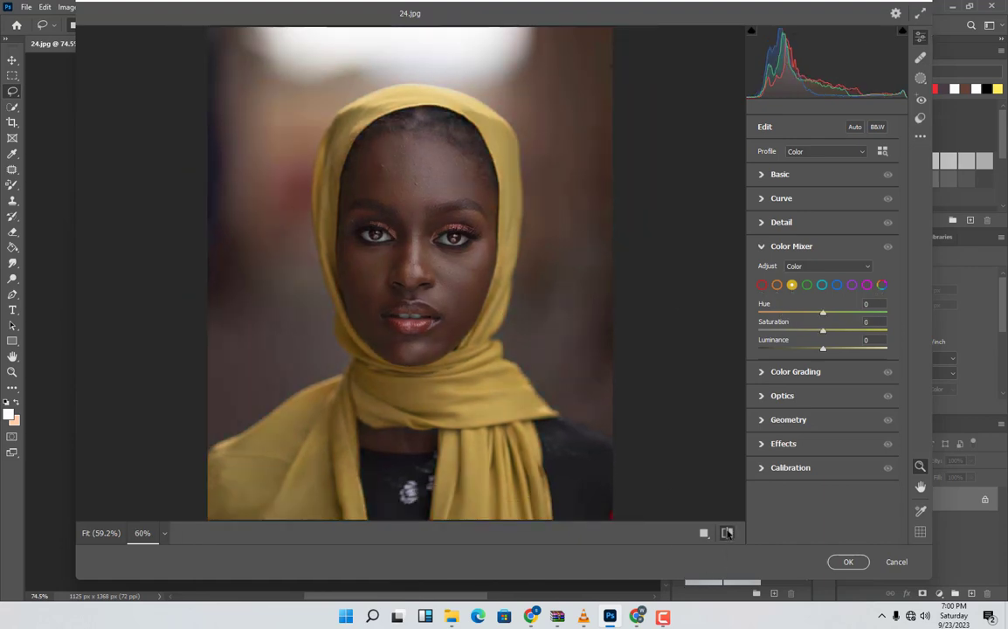
left_click(726, 533)
left_click(415, 337)
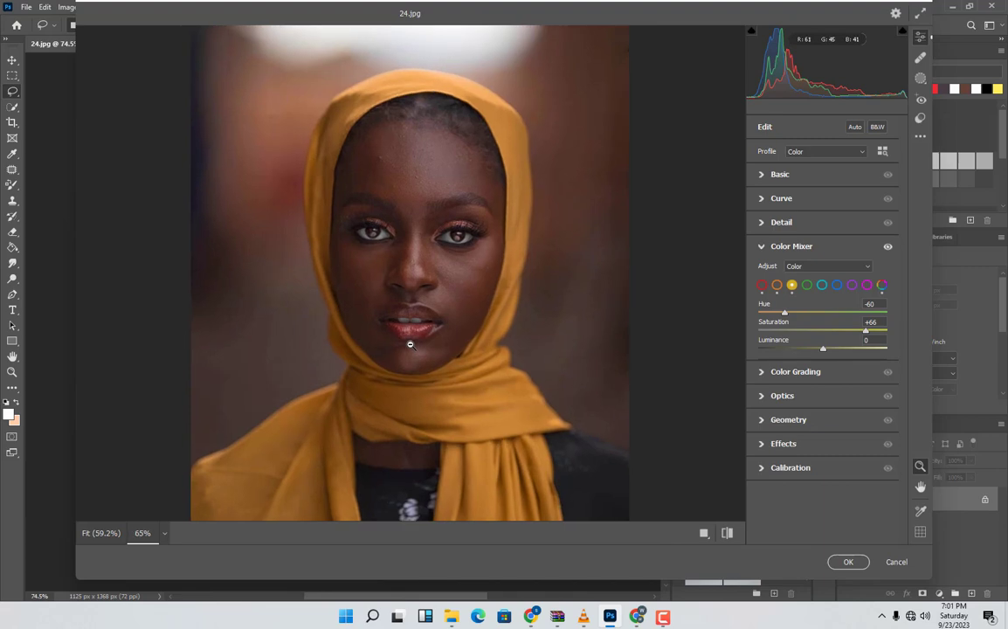
scroll(445, 282, "up", 2)
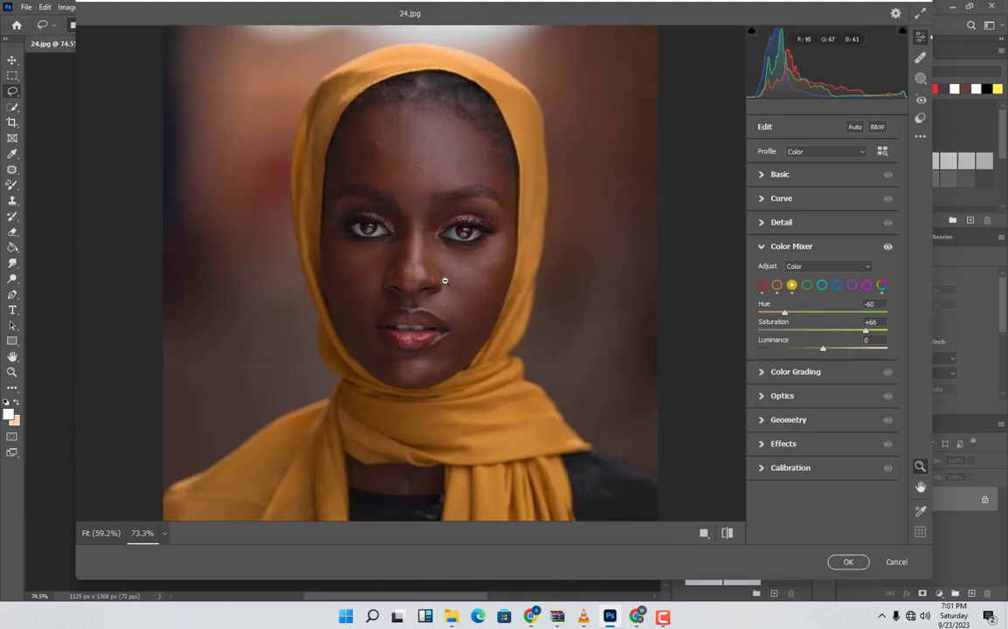
scroll(446, 282, "down", 3)
scroll(445, 281, "down", 2)
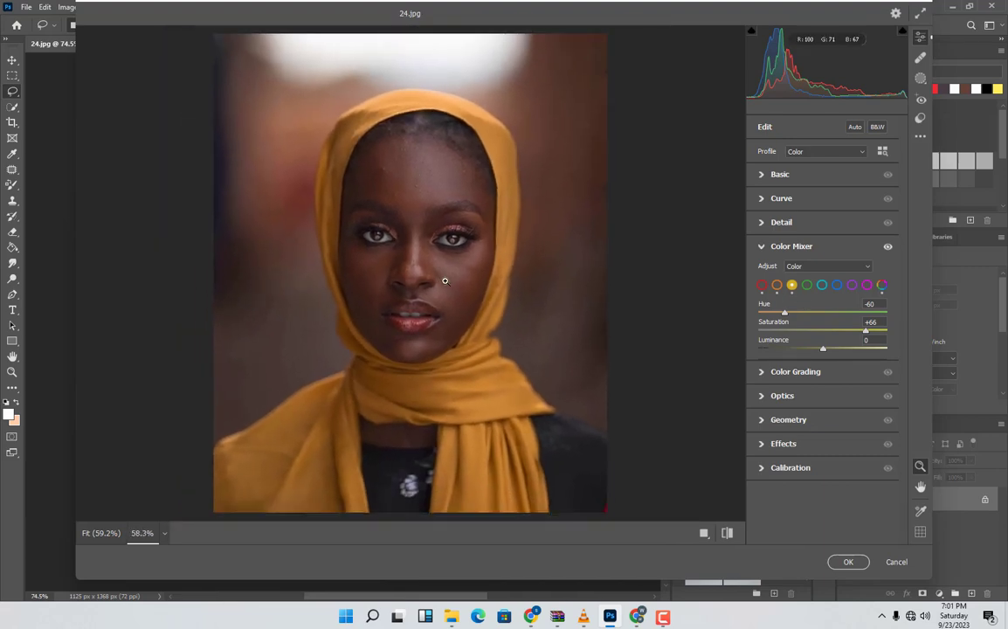
Try different saturation levels for the aquas in the Color Mixer and return the value to 0.
left_click(820, 285)
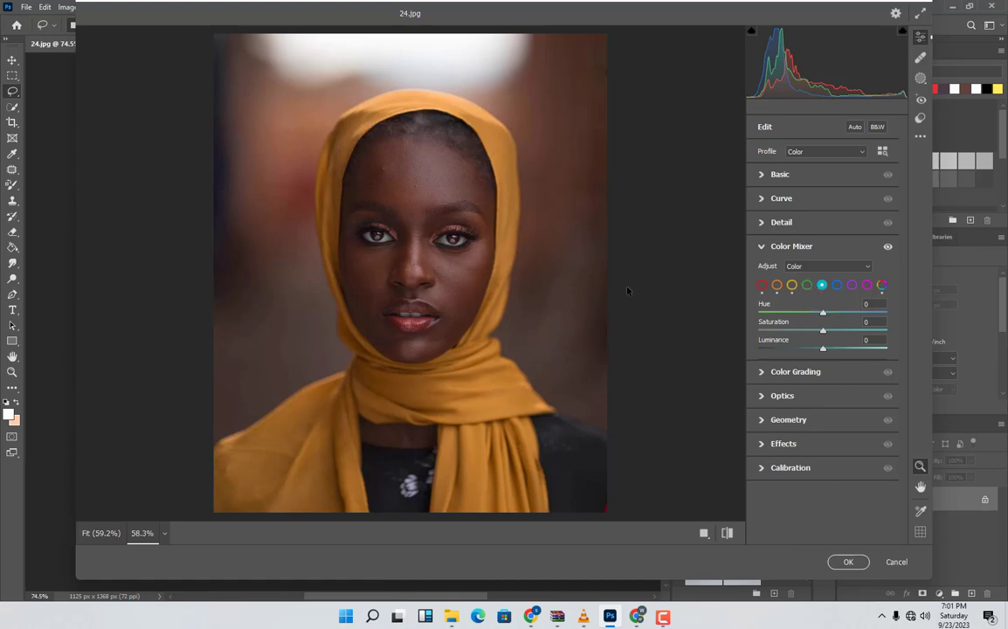
scroll(560, 290, "down", 2)
scroll(560, 290, "up", 1)
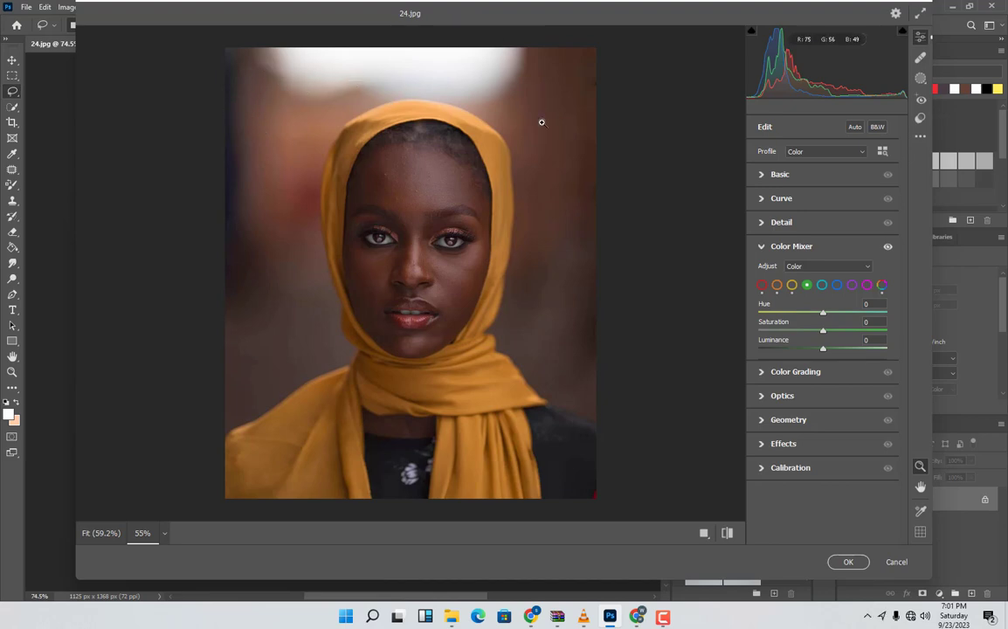
left_click(822, 286)
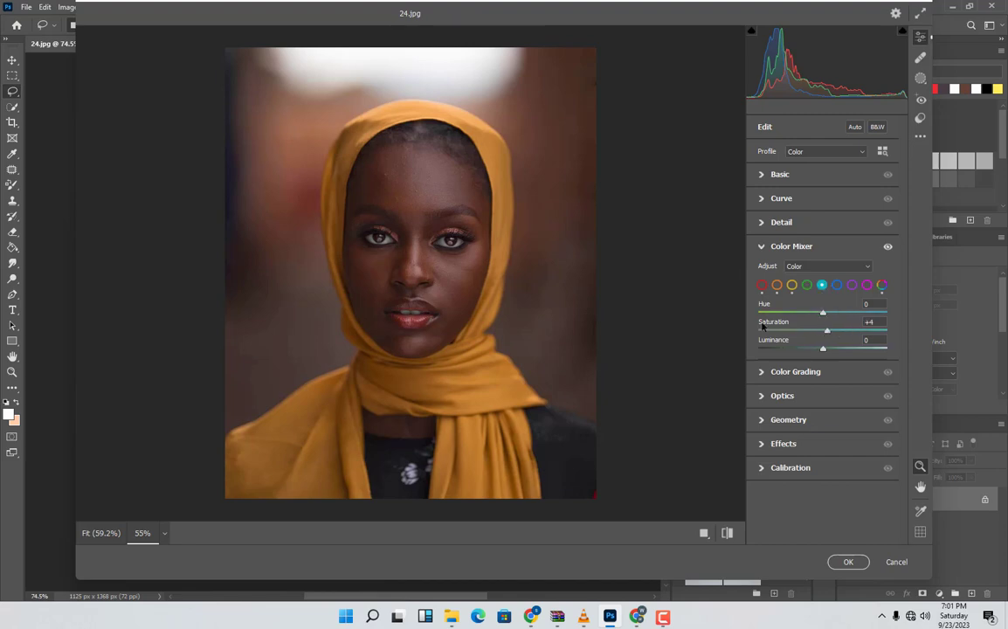
left_click_drag(745, 326, 711, 324)
left_click_drag(865, 331, 822, 331)
Try a raised saturation of +85 on the blues in the Color Mixer, and settle on Saturation -100.
left_click(837, 286)
mouse_move(873, 333)
left_mouse_down()
mouse_move(757, 333)
mouse_move(912, 331)
mouse_move(681, 322)
mouse_move(878, 332)
left_mouse_up()
scroll(212, 186, "up", 5)
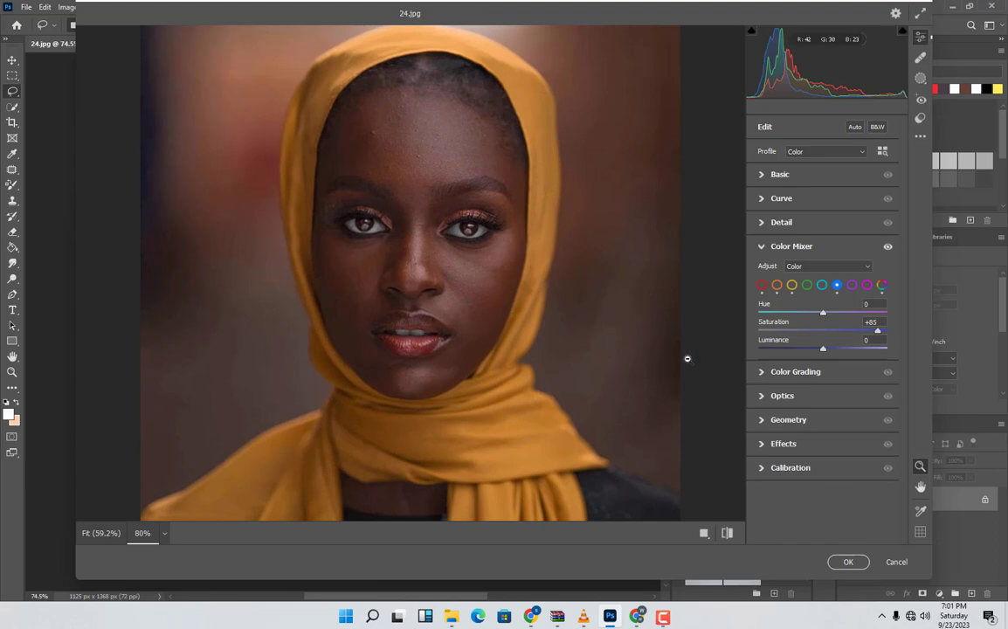
left_click_drag(829, 329, 753, 328)
scroll(488, 292, "down", 4)
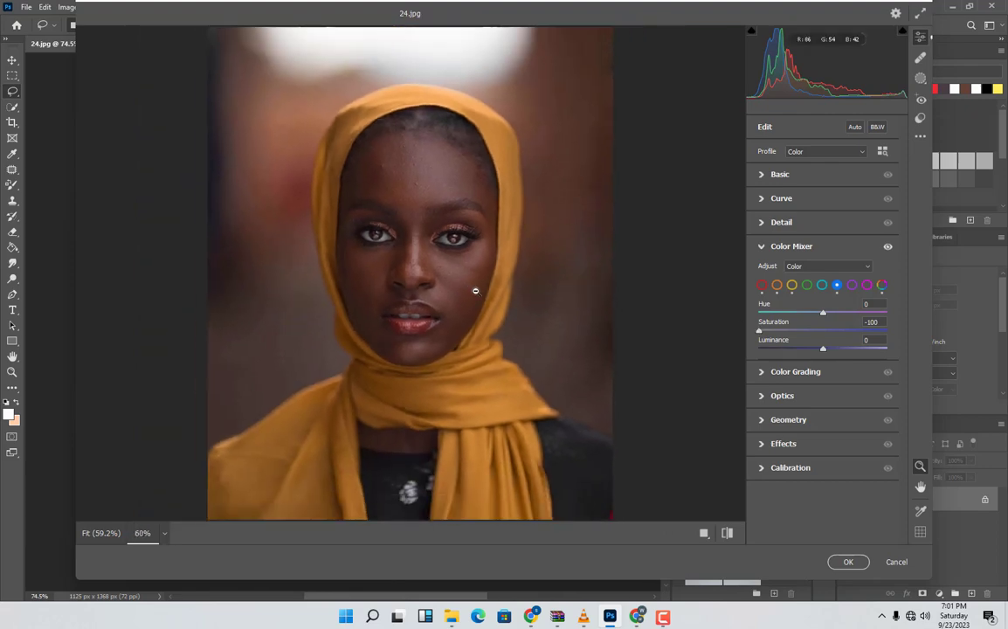
Adjust the purples' saturation, set the magentas' Saturation to +80, and compare the portrait with the default settings.
left_click(851, 286)
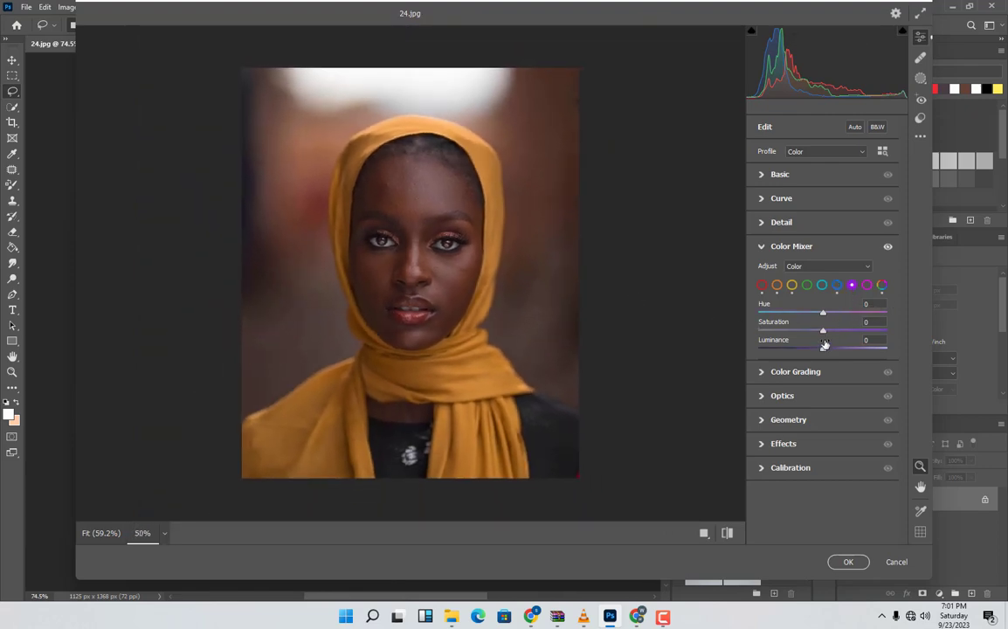
left_click_drag(823, 331, 615, 294)
left_click_drag(894, 305, 891, 321)
left_click_drag(817, 329, 720, 332)
left_click_drag(822, 332, 878, 333)
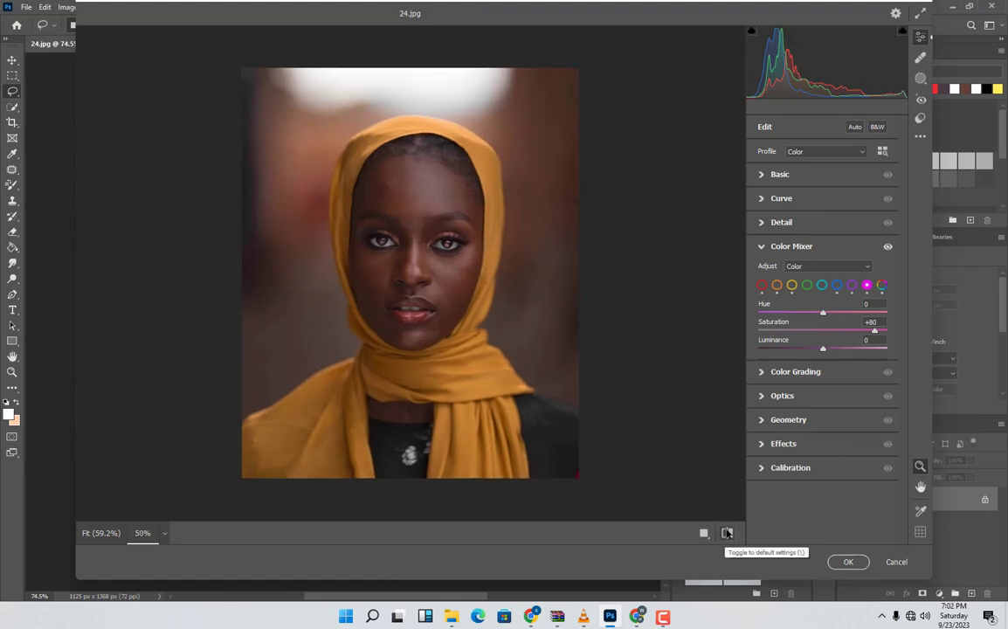
left_click(727, 532)
left_click(727, 533)
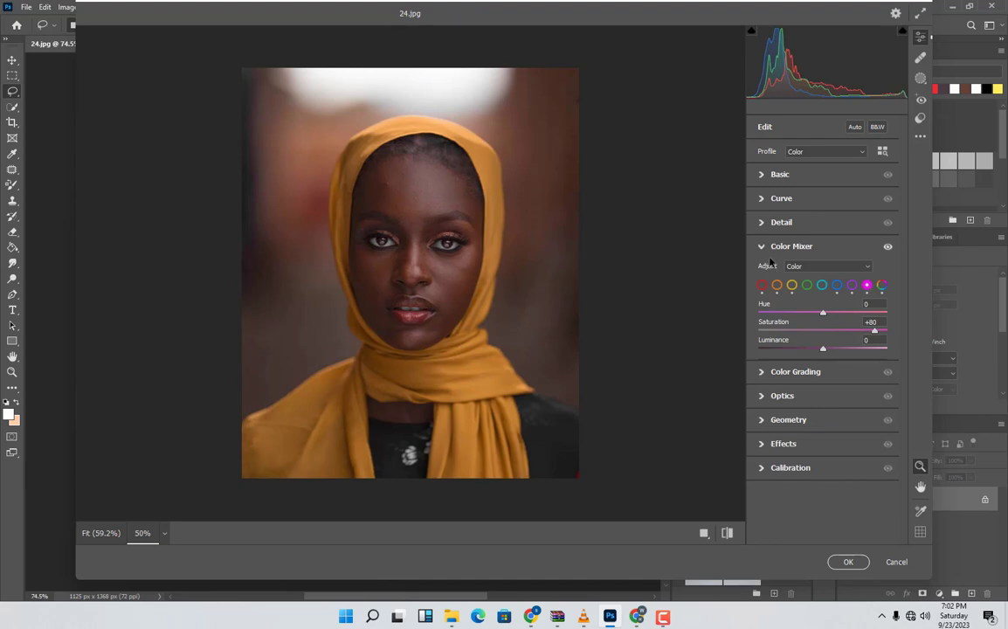
Set the Contrast in the Basic adjustments to +54 and compare the portrait with the default settings.
left_click(761, 248)
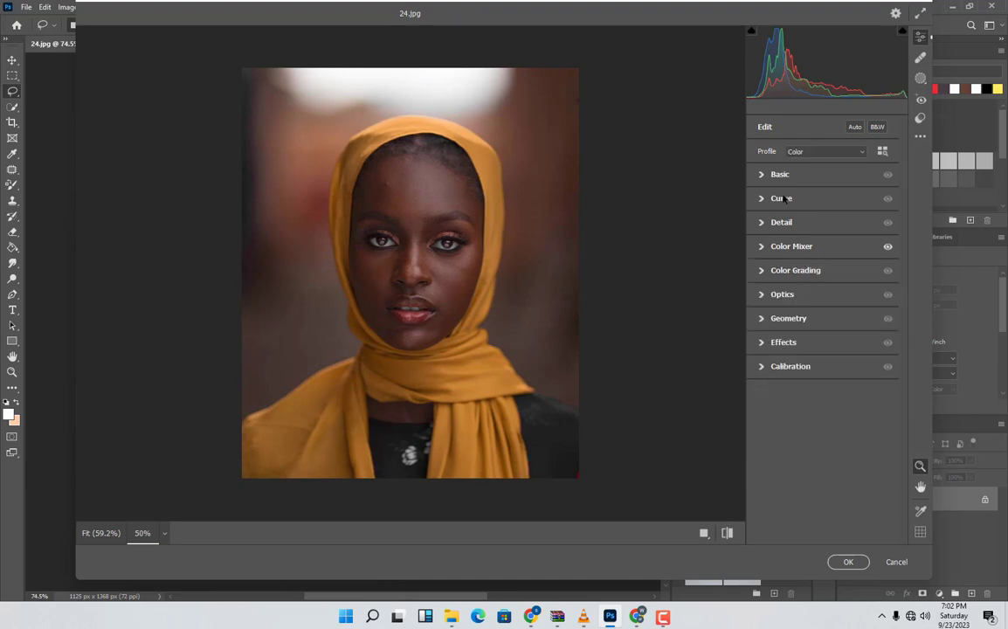
left_click(766, 176)
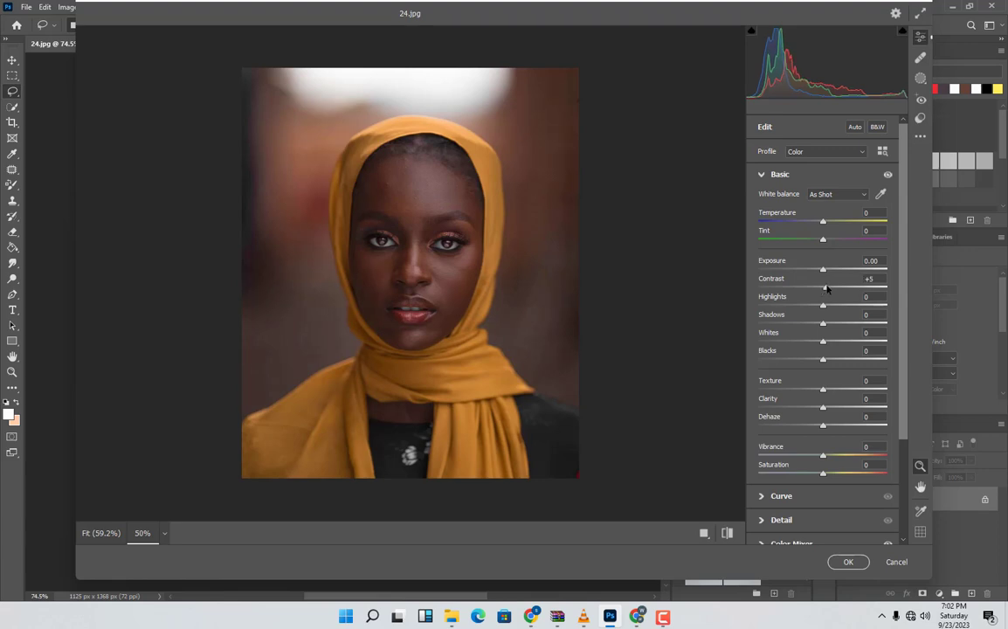
left_click_drag(830, 288, 859, 289)
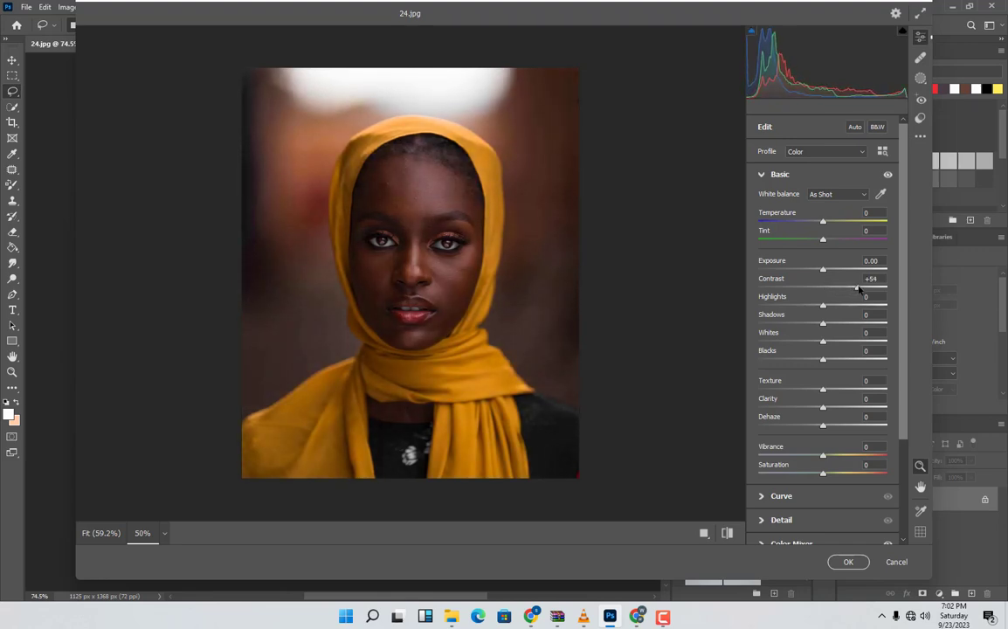
scroll(371, 262, "down", 2)
scroll(382, 265, "up", 1)
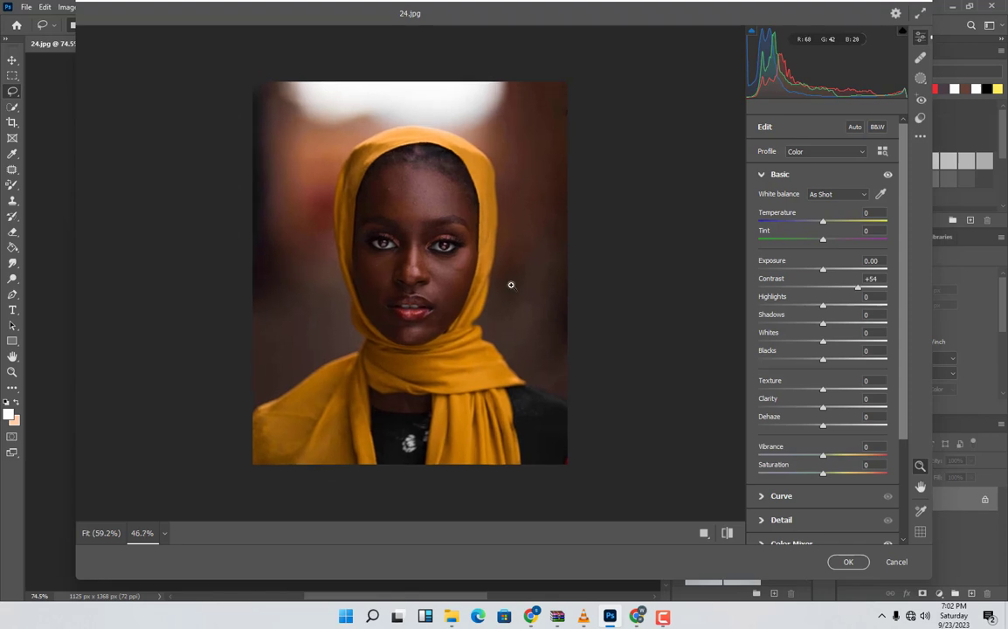
left_click(727, 531)
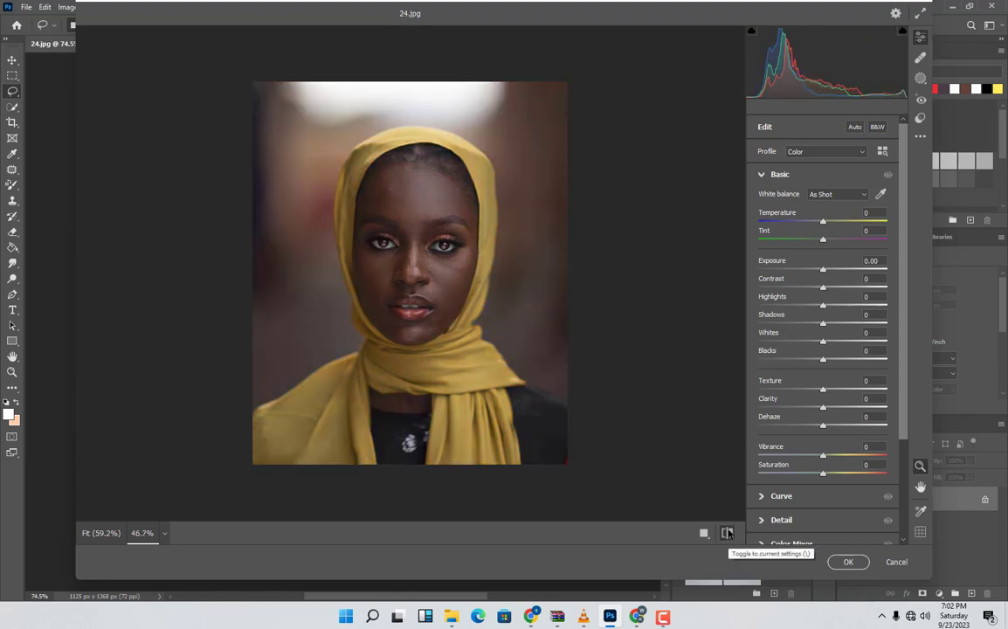
left_click(727, 531)
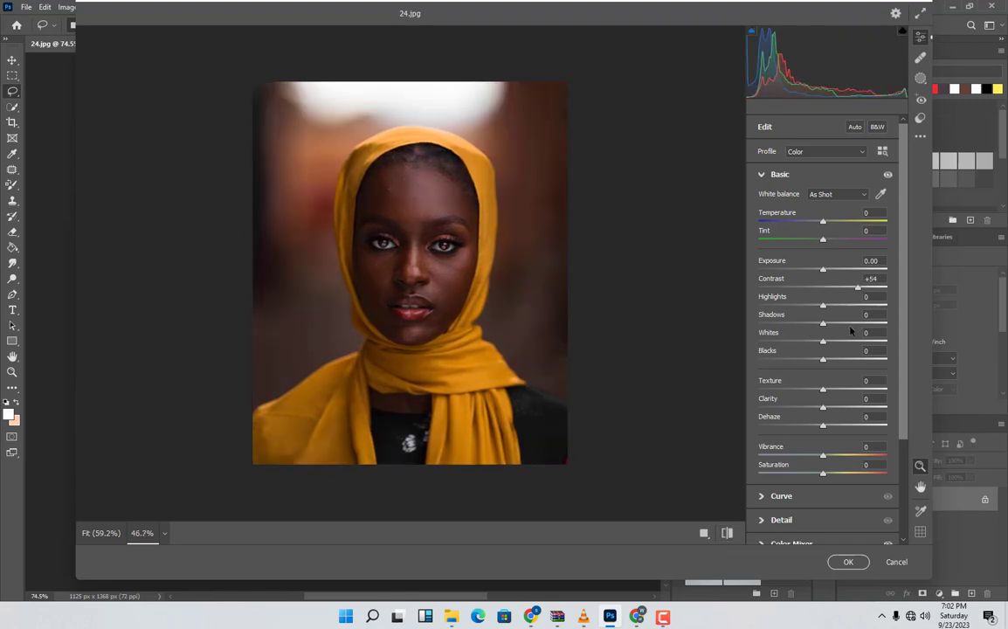
Brighten the portrait's tones in the Basic adjustments with Shadows +38 and Highlights +27.
scroll(515, 328, "up", 2)
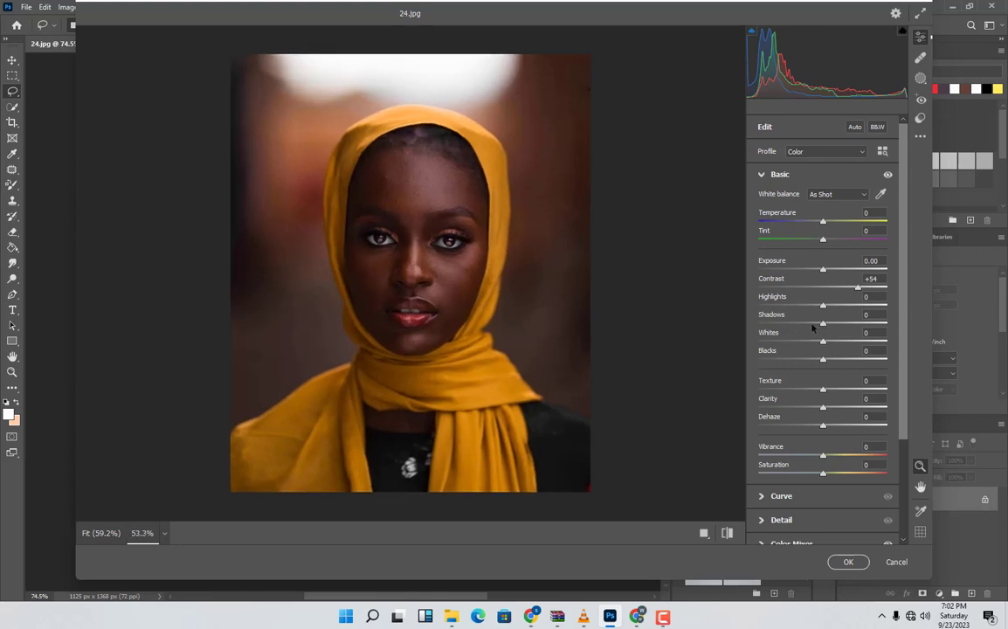
left_click_drag(826, 326, 847, 324)
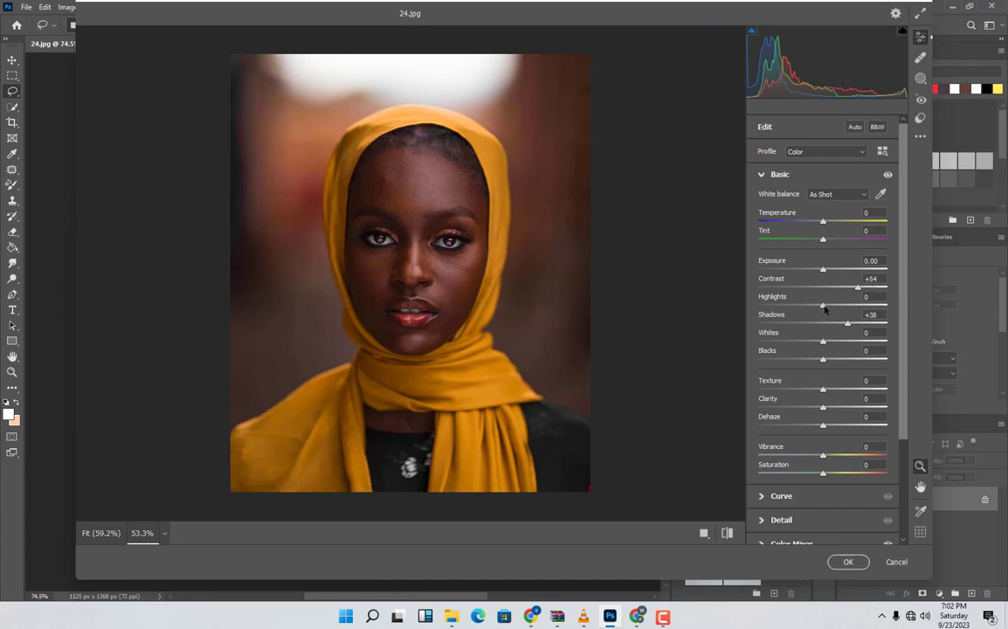
mouse_move(825, 305)
left_mouse_down()
mouse_move(853, 305)
mouse_move(821, 303)
mouse_move(843, 301)
left_mouse_up()
left_click(842, 304)
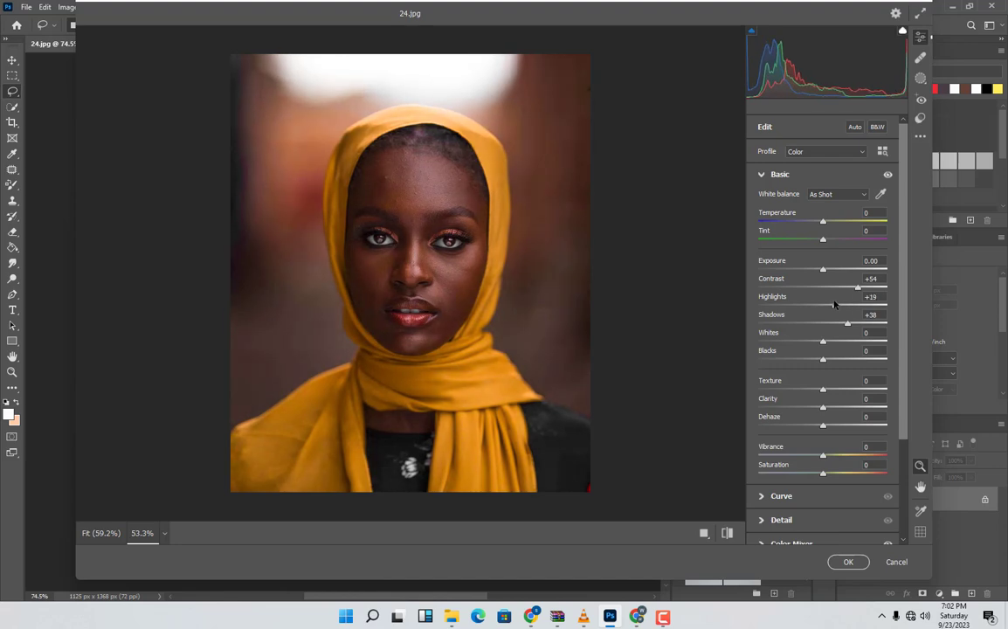
left_click(840, 304)
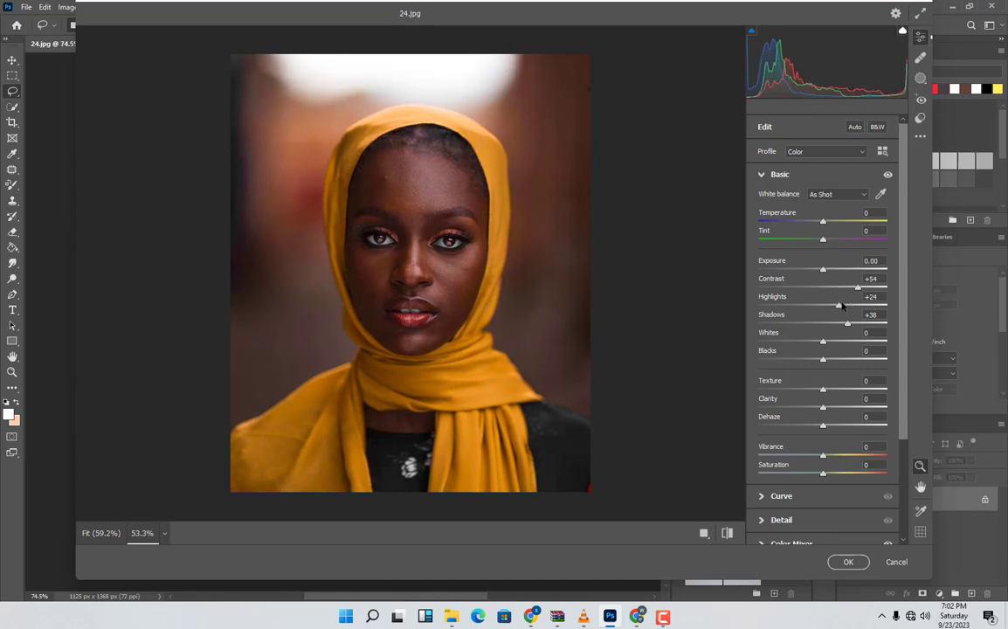
Deepen the Blacks to -29 and compare the graded portrait with the default settings.
left_click_drag(823, 359, 809, 363)
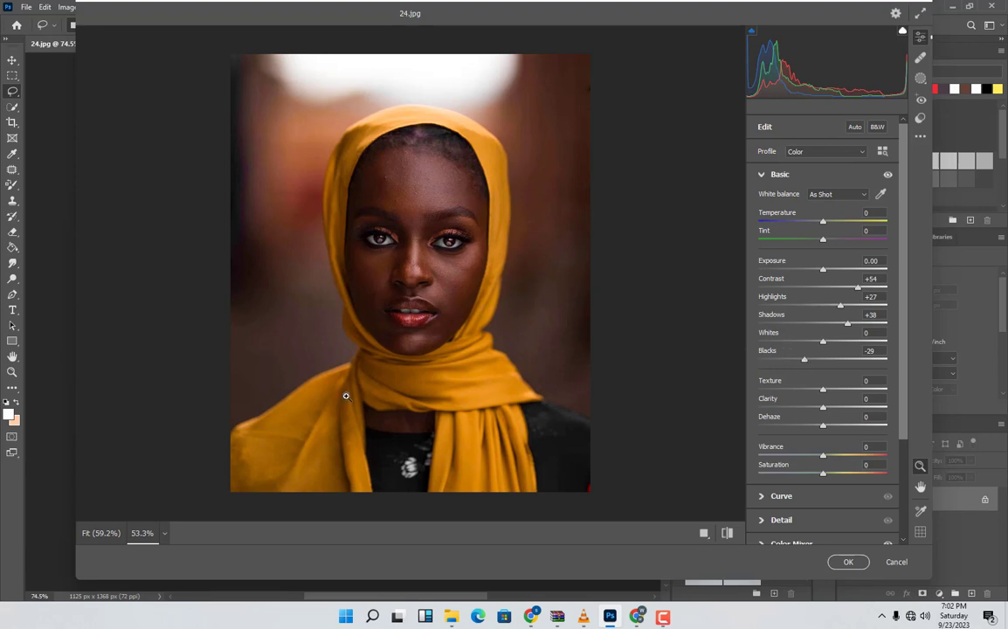
scroll(395, 360, "down", 4)
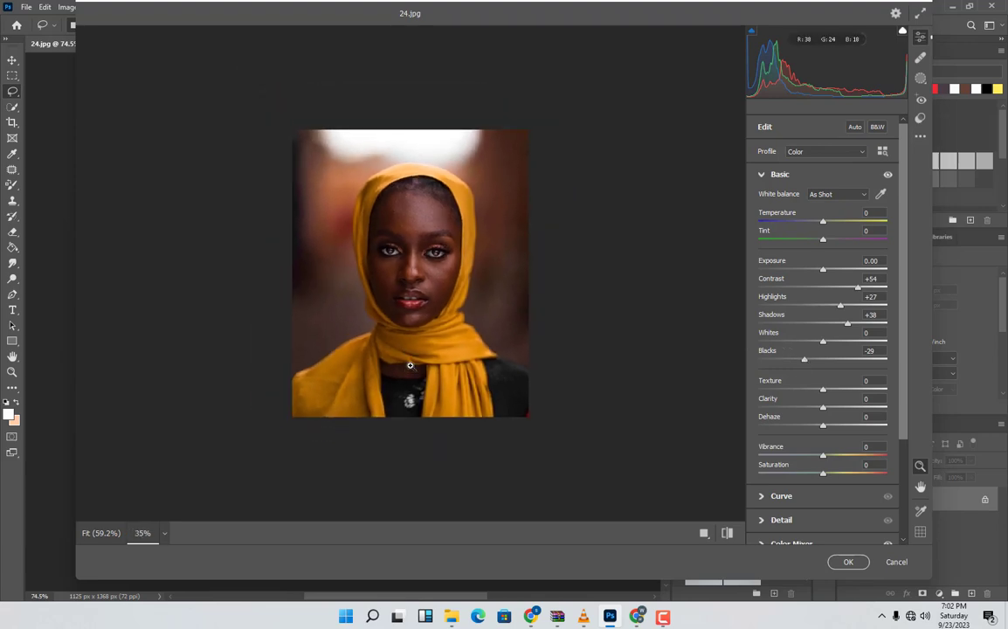
scroll(410, 365, "up", 3)
left_click(728, 533)
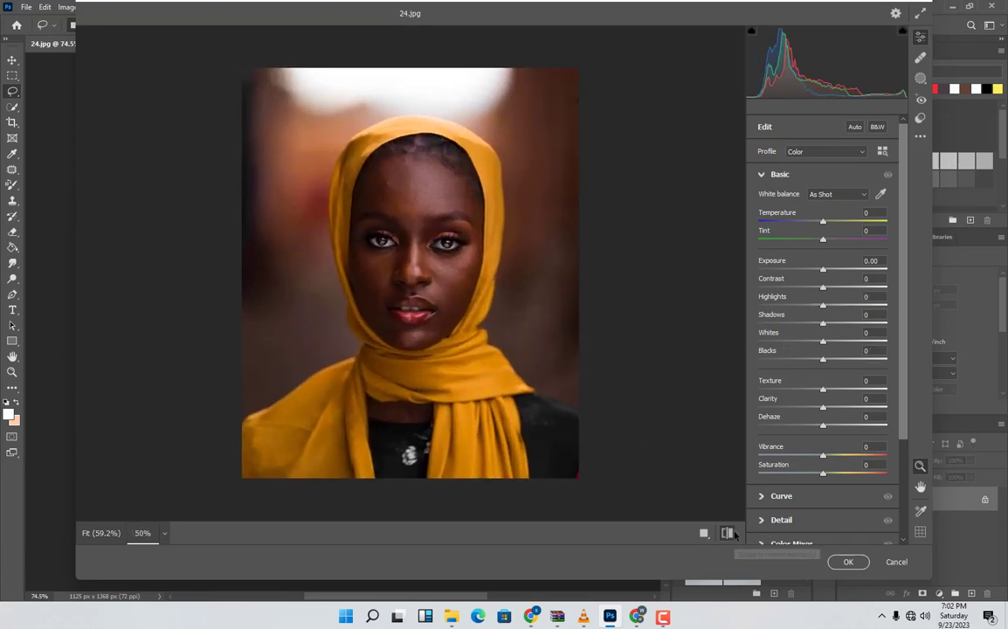
left_click(729, 533)
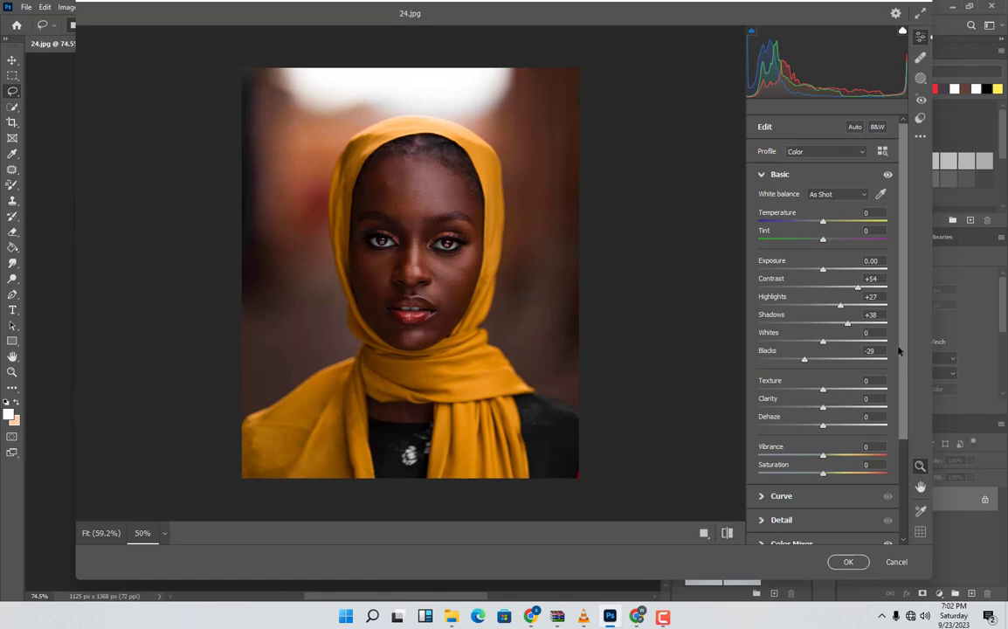
Try Color Noise Reduction in the Detail adjustments, checking the face up close, and return it to 0.
scroll(873, 363, "down", 3)
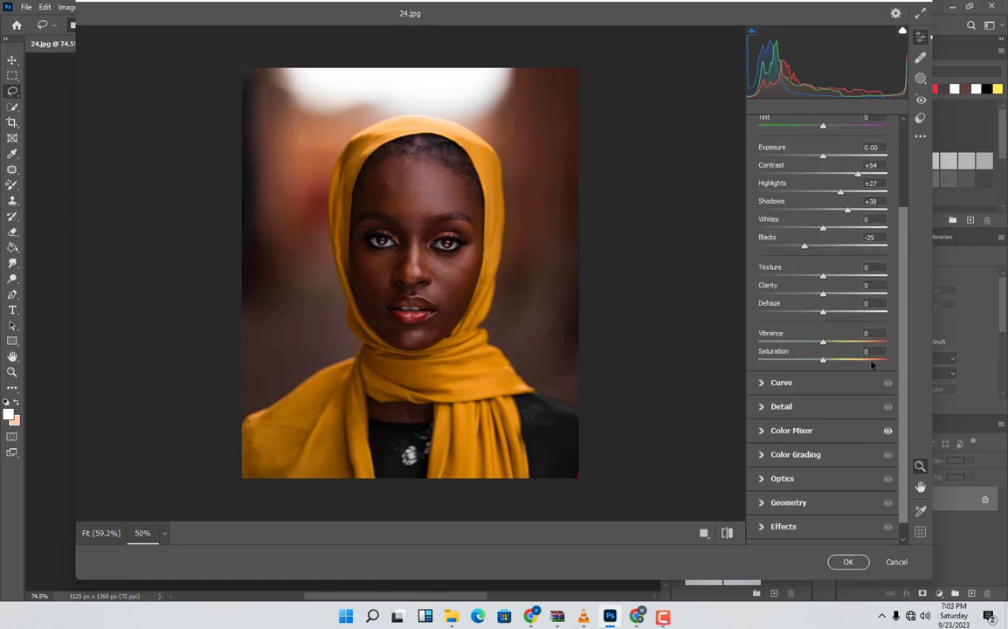
left_click(780, 406)
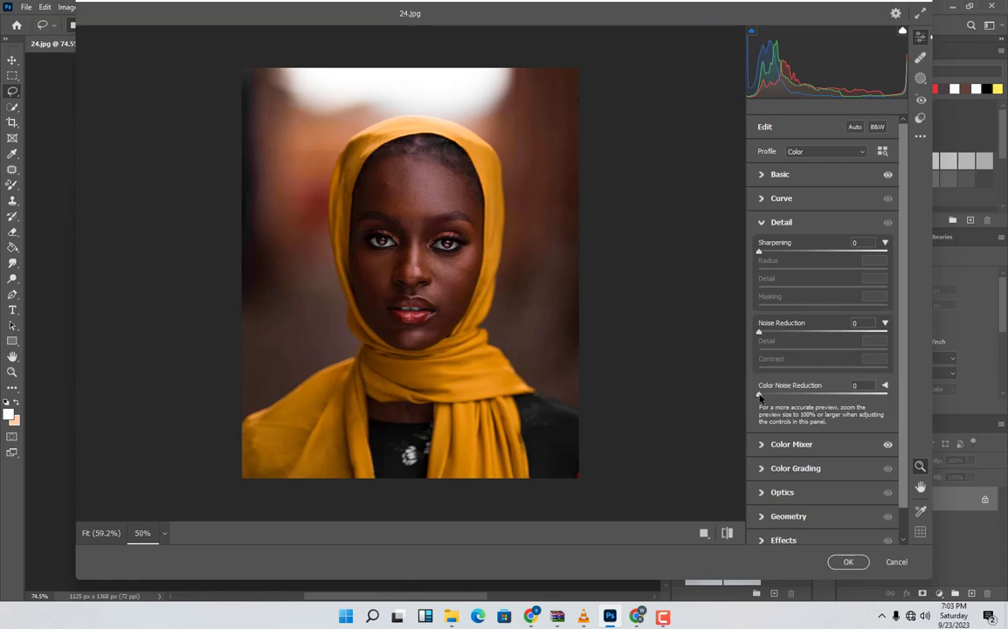
scroll(247, 325, "up", 5)
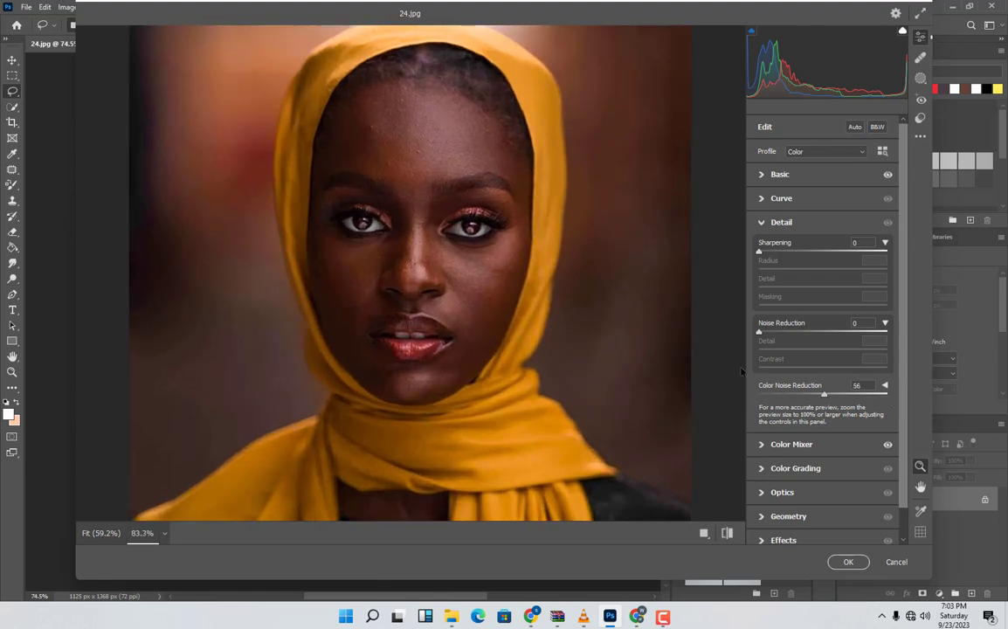
left_click_drag(758, 393, 980, 382)
left_click_drag(851, 382, 757, 398)
scroll(514, 309, "down", 4)
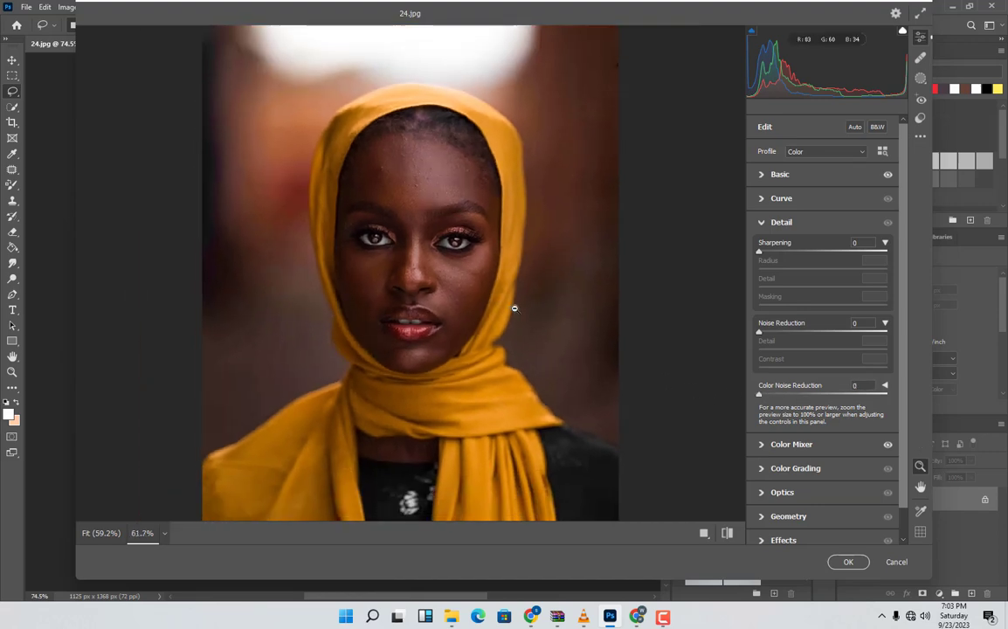
Apply the Camera Raw Filter adjustments to the portrait and view the whole image.
scroll(514, 309, "down", 1)
scroll(465, 289, "down", 2)
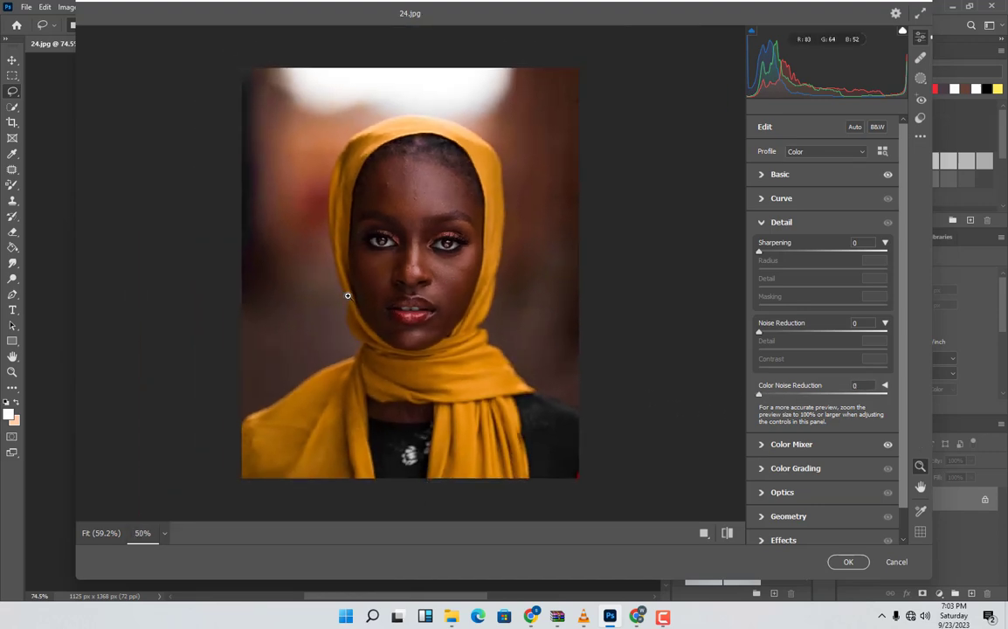
scroll(348, 296, "up", 1)
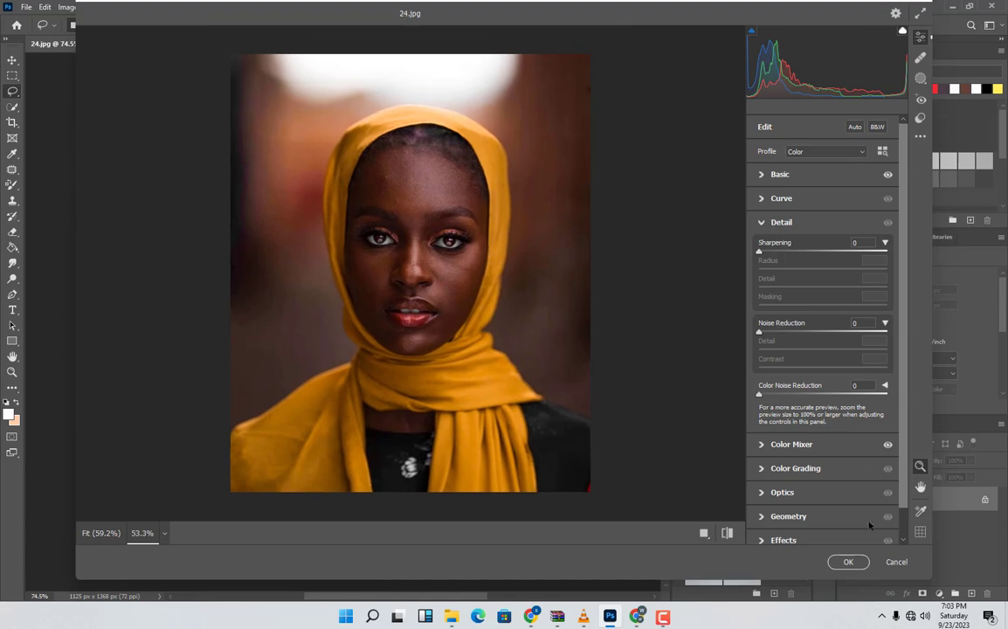
left_click(847, 561)
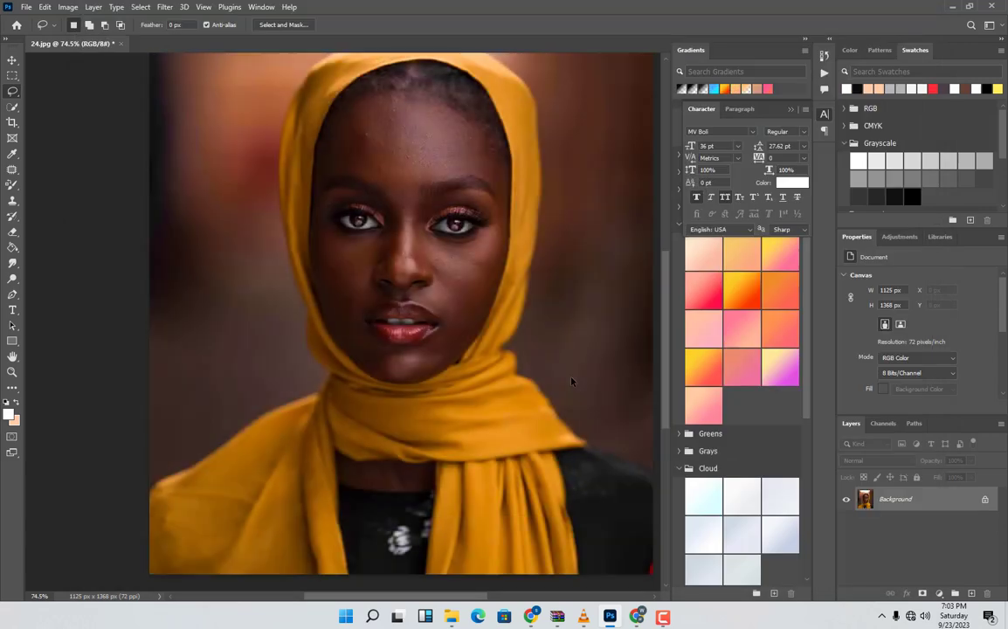
scroll(373, 178, "down", 5)
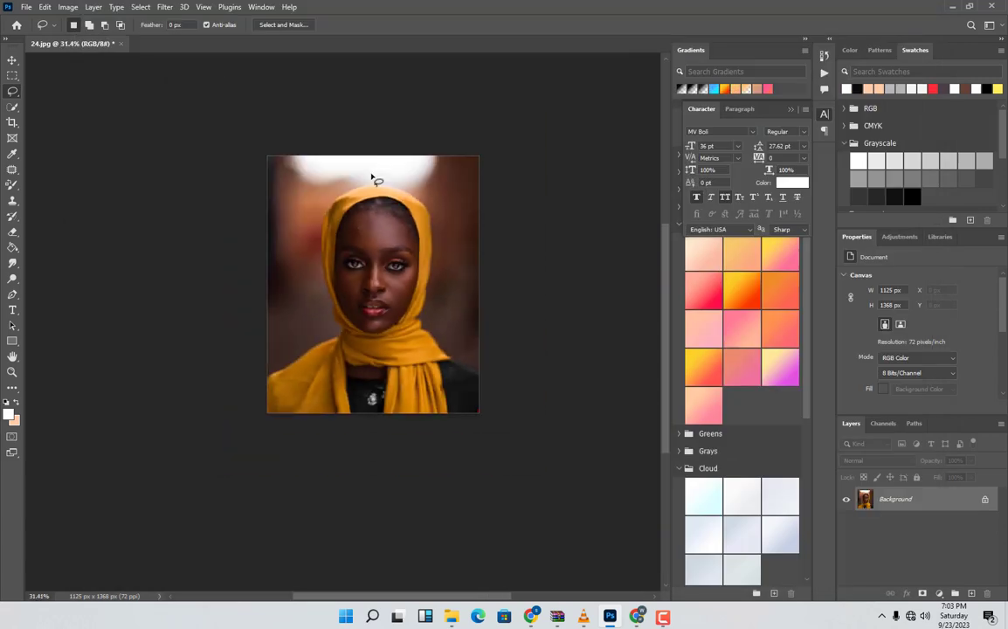
scroll(373, 179, "up", 2)
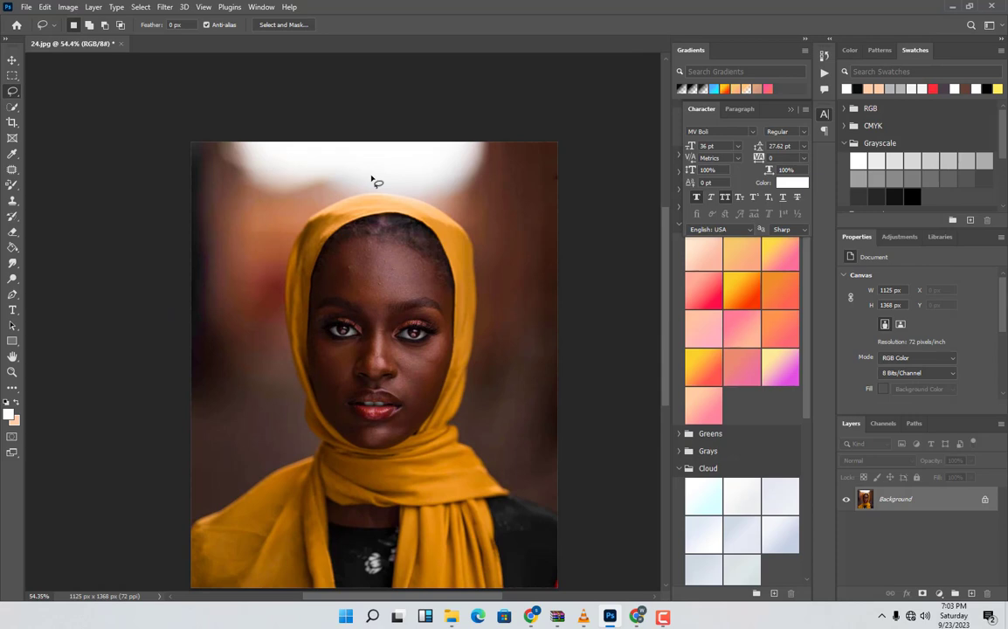
Duplicate the portrait layer, lasso the backdrop around the head and shoulders, and copy that selection onto its own layer.
key("ctrl+j")
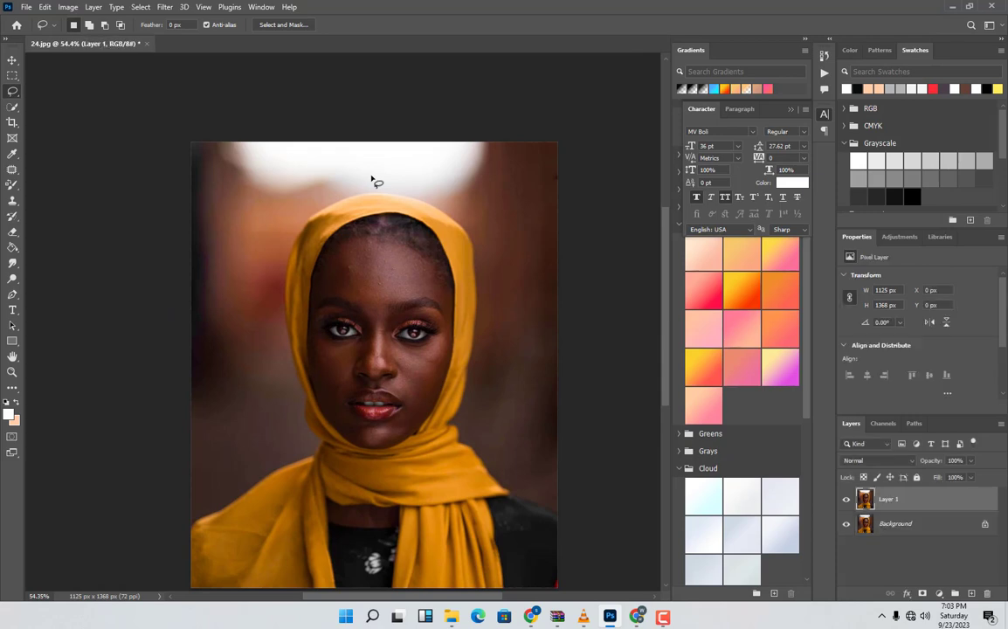
scroll(373, 179, "up", 1)
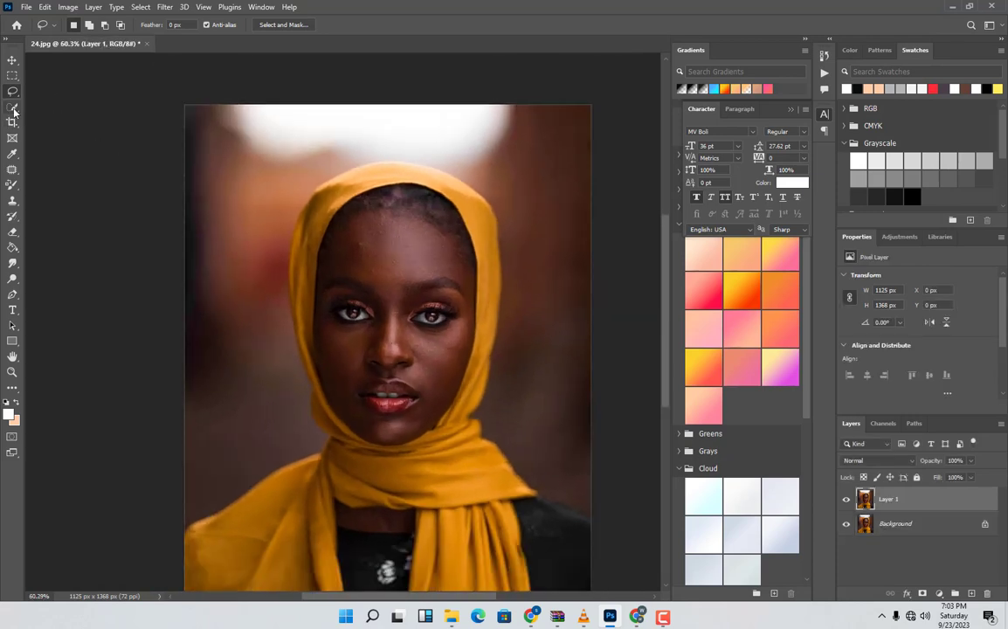
left_click(16, 105)
left_click(15, 93)
mouse_move(156, 157)
left_mouse_down()
mouse_move(247, 67)
mouse_move(378, 63)
mouse_move(549, 77)
mouse_move(600, 103)
mouse_move(623, 158)
mouse_move(624, 309)
mouse_move(603, 505)
mouse_move(586, 516)
mouse_move(547, 500)
mouse_move(491, 398)
left_mouse_up()
mouse_move(495, 350)
left_mouse_down()
mouse_move(499, 231)
mouse_move(472, 182)
mouse_move(428, 163)
mouse_move(375, 159)
mouse_move(347, 165)
mouse_move(304, 200)
left_mouse_up()
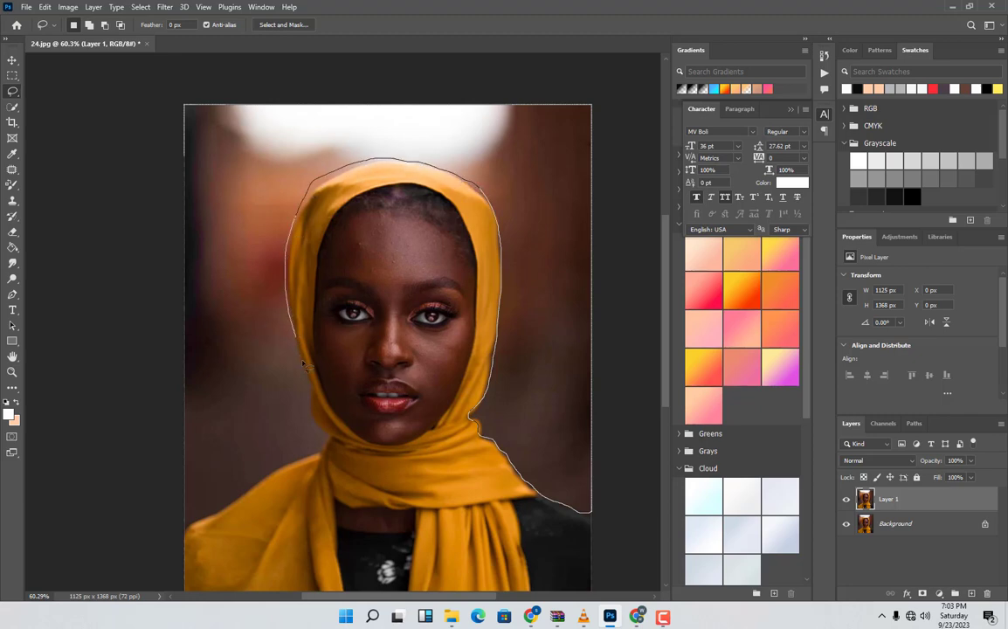
mouse_move(323, 452)
left_mouse_down()
mouse_move(285, 461)
mouse_move(258, 489)
mouse_move(186, 528)
mouse_move(162, 516)
mouse_move(137, 279)
mouse_move(150, 214)
left_mouse_up()
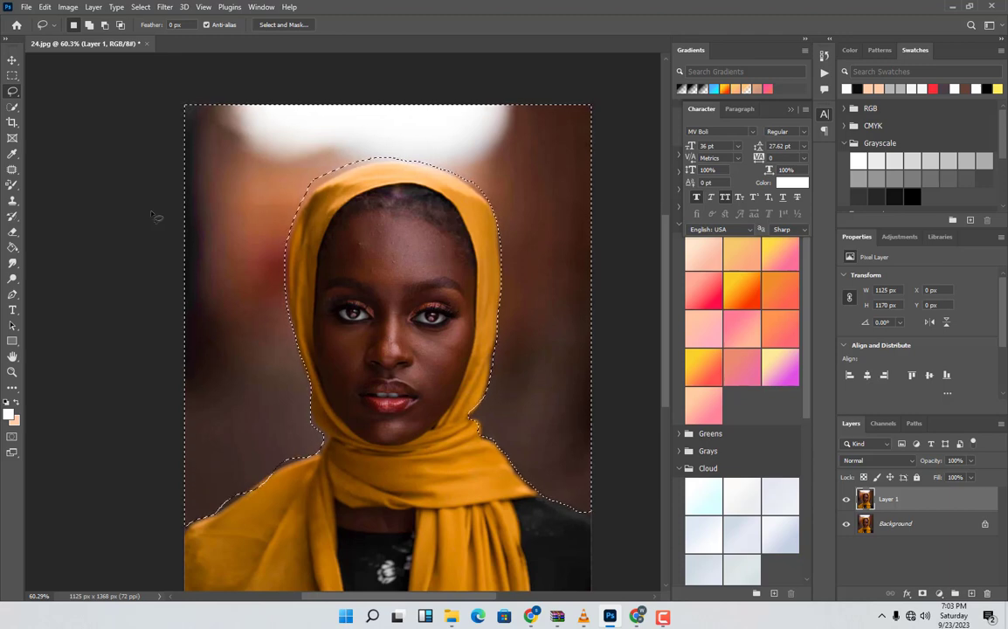
key("ctrl+j")
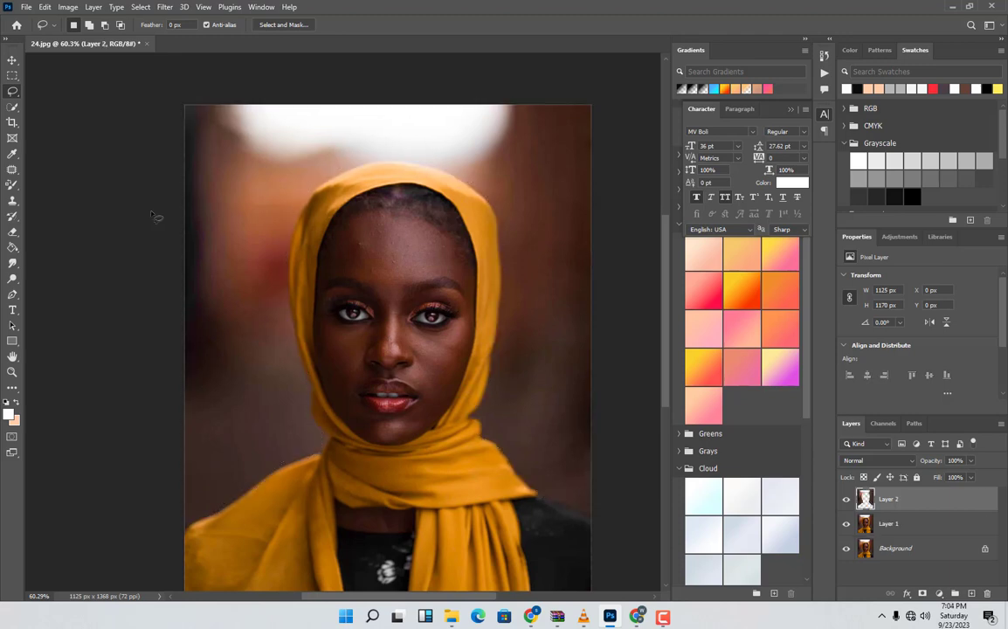
Apply a Gaussian Blur with a radius of 15.3 pixels to the copied backdrop layer.
left_click(13, 156)
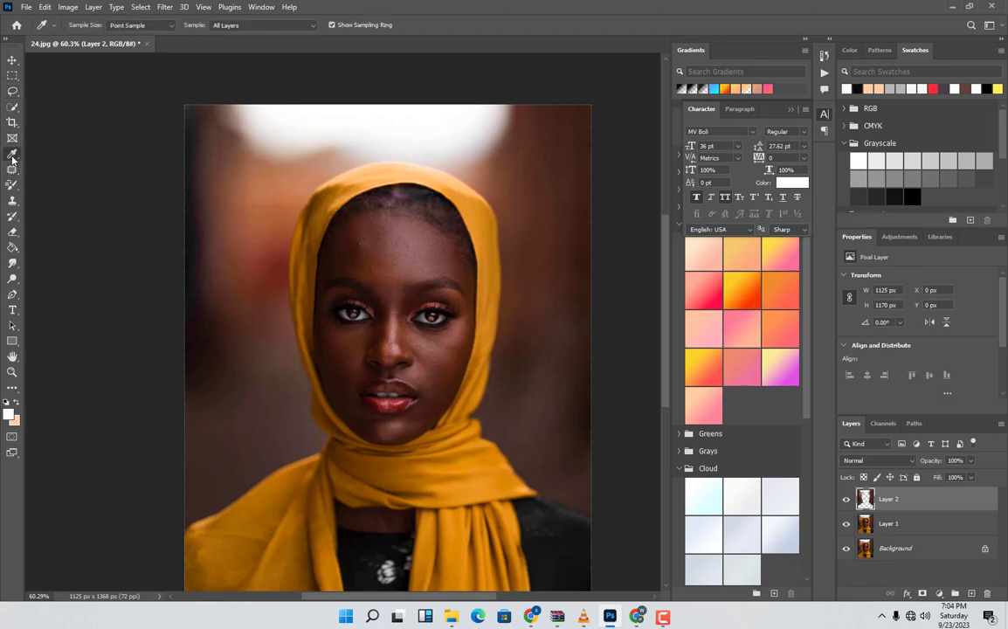
left_click(164, 7)
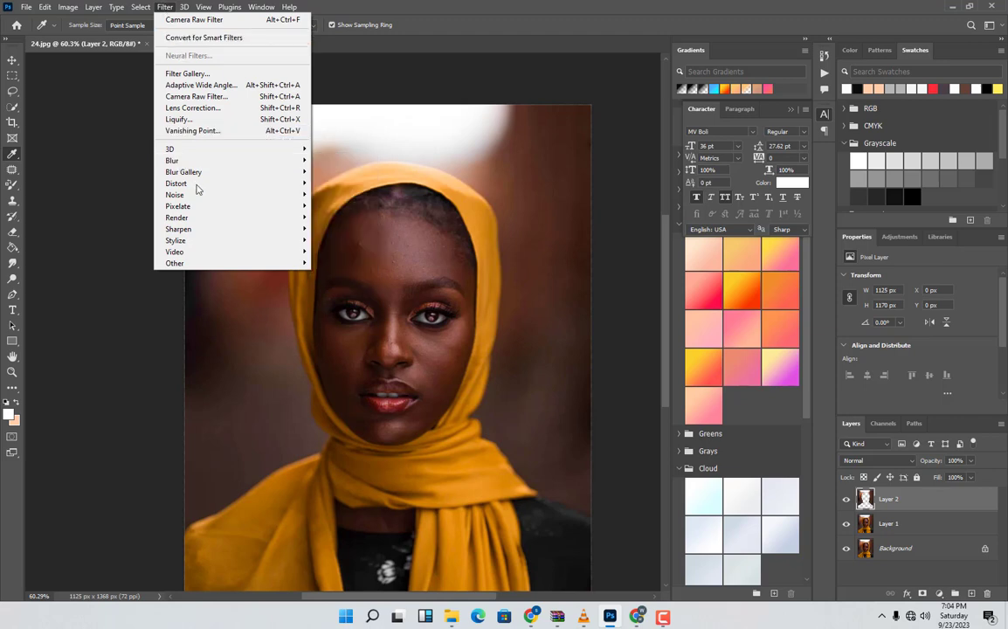
mouse_move(173, 160)
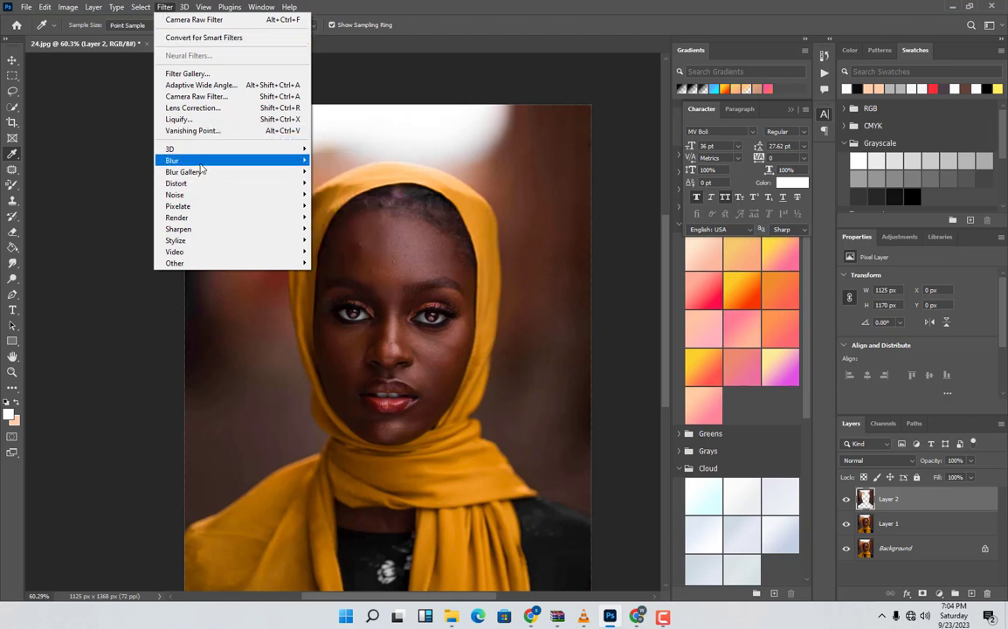
mouse_move(297, 173)
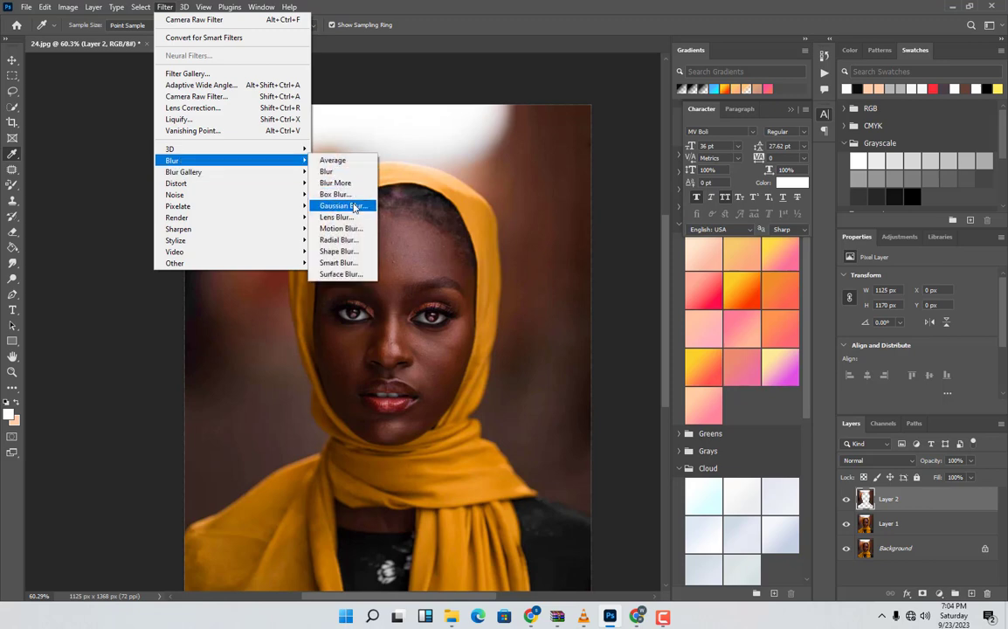
left_click(341, 206)
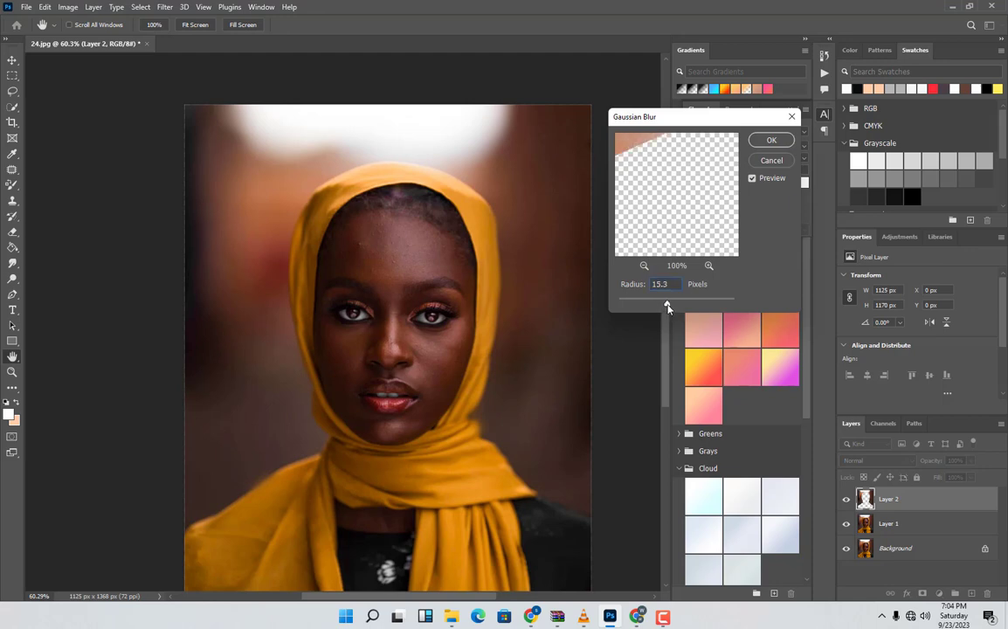
left_click_drag(668, 306, 667, 306)
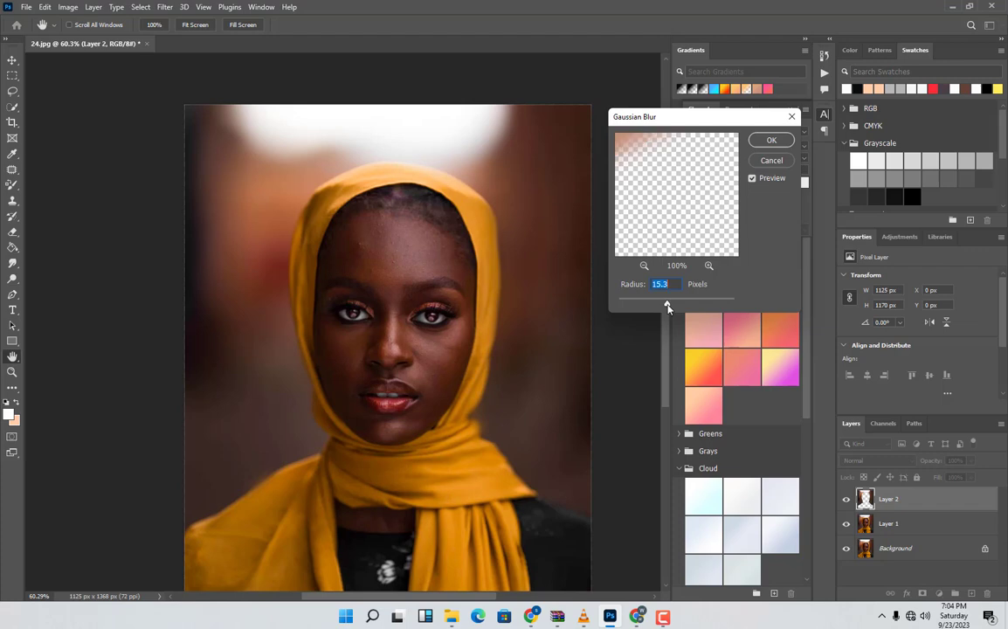
left_click(770, 140)
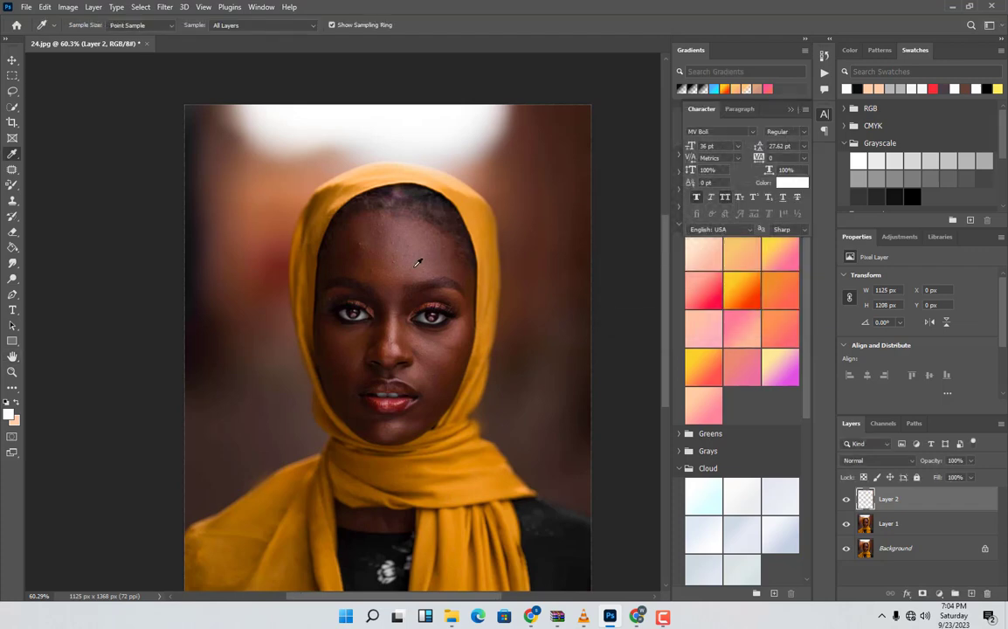
Compare the portrait with the blurred backdrop layer hidden and shown.
scroll(377, 238, "down", 2)
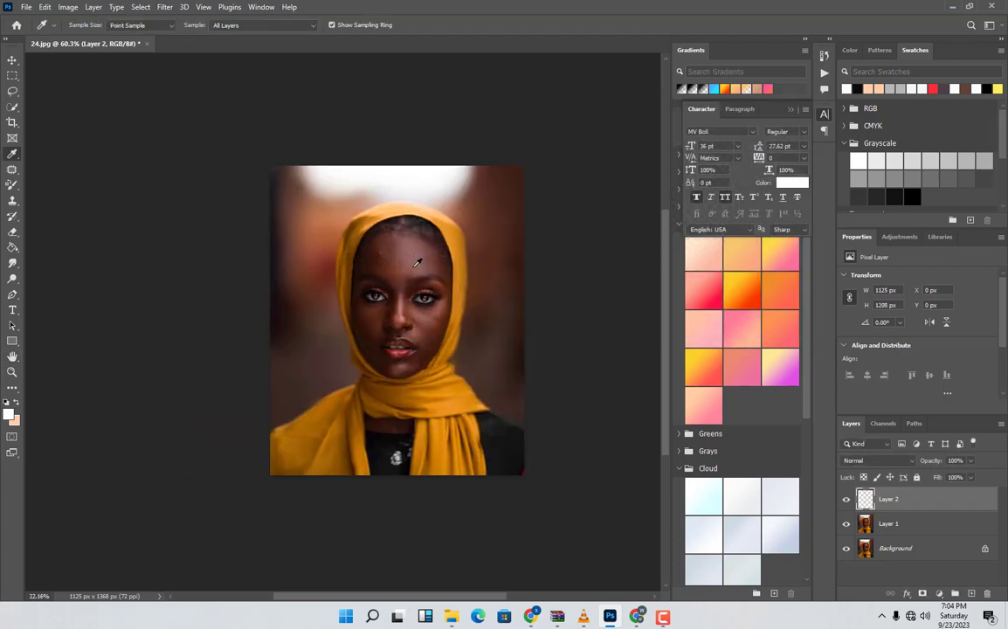
scroll(417, 262, "down", 2)
scroll(418, 262, "up", 3)
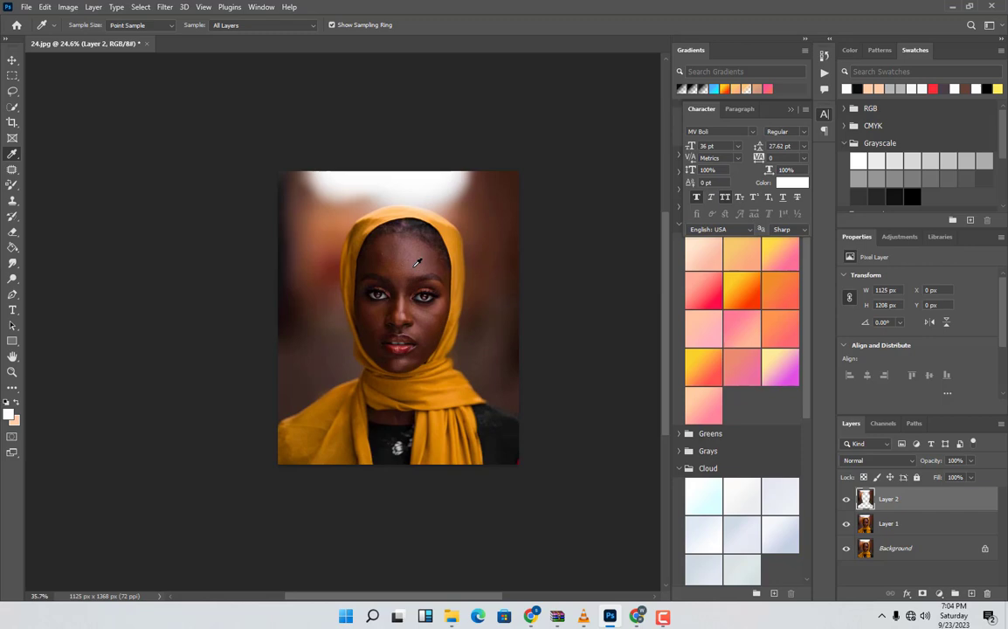
left_click(844, 498)
left_click(844, 499)
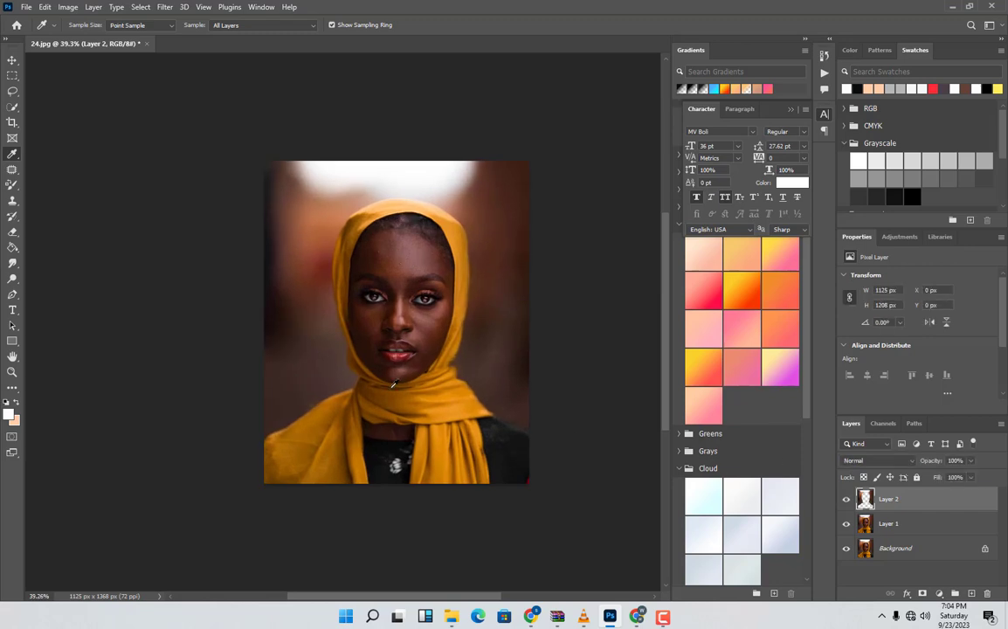
scroll(391, 380, "up", 2)
scroll(392, 380, "up", 1)
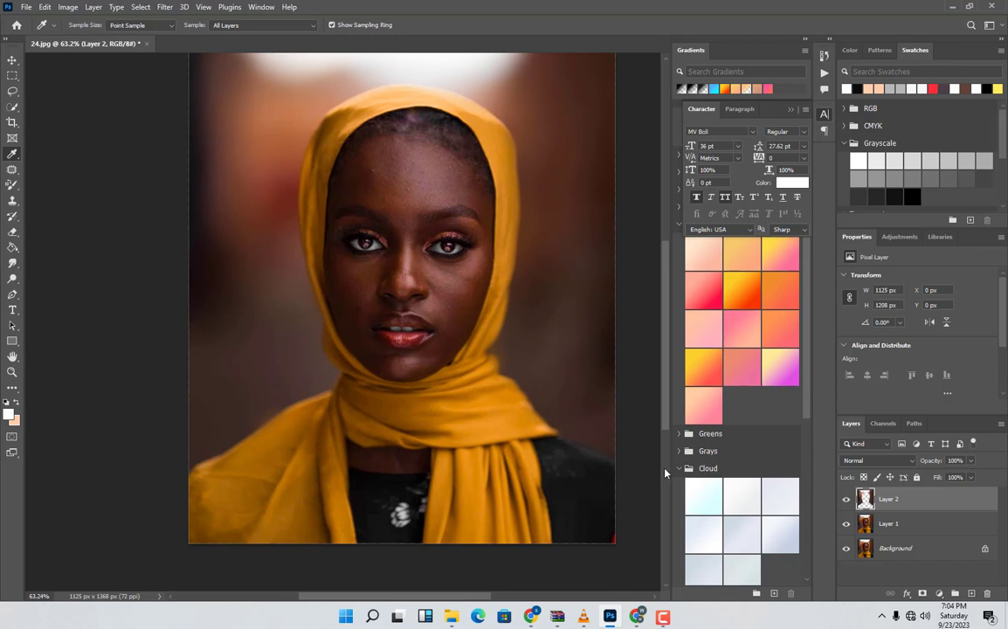
Merge Layer 2, Layer 1 and the Background into a single layer.
left_click(895, 525, "shift")
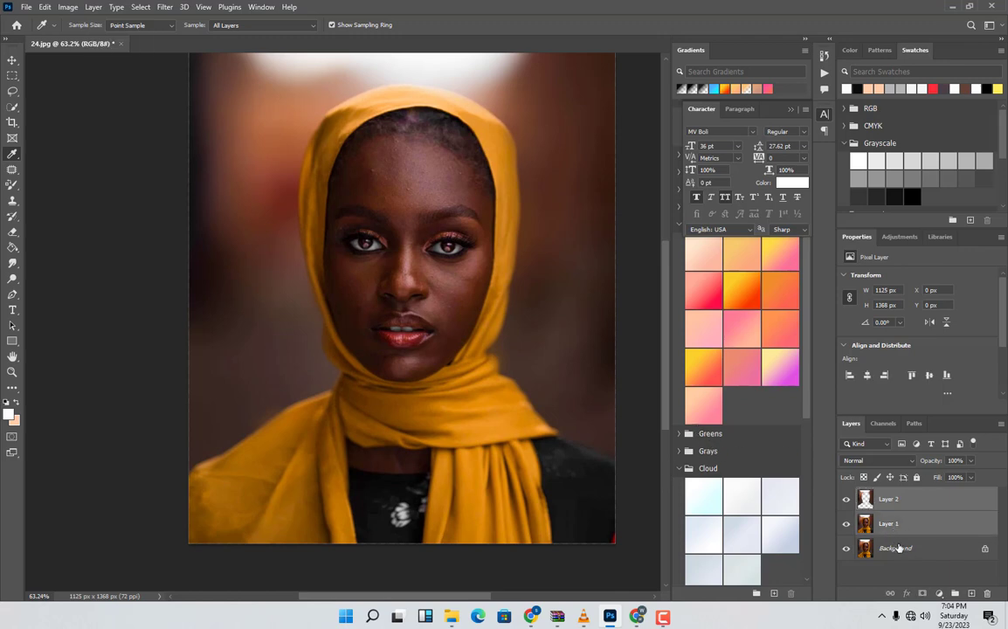
left_click(897, 547, "shift")
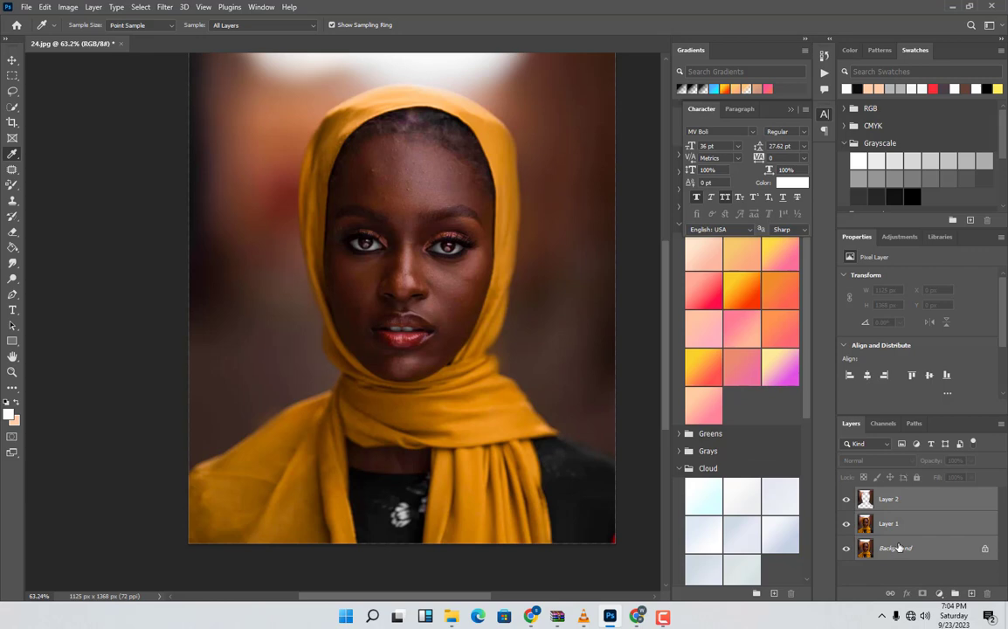
key("ctrl+e")
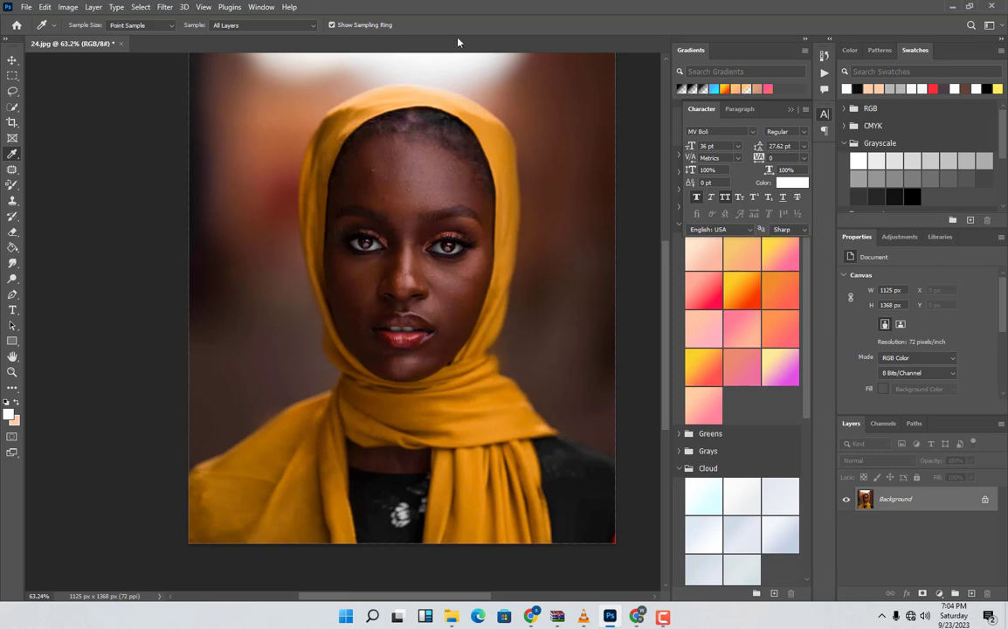
Lasso the black garment area beside the hanging scarf end, along the shoulder, and copy it onto a new layer.
scroll(453, 54, "down", 2)
scroll(530, 387, "up", 5)
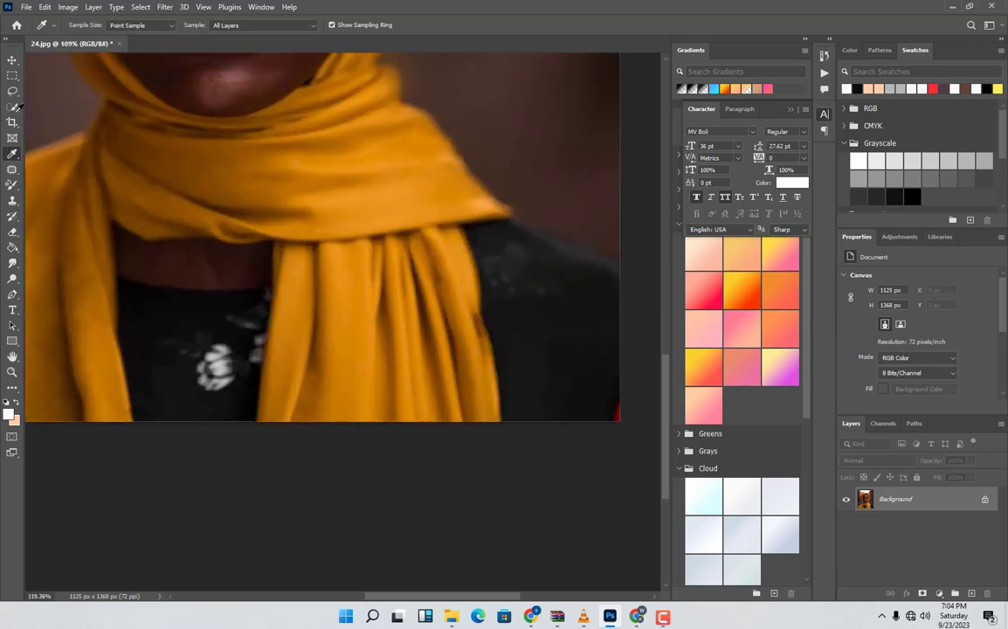
left_click(13, 91)
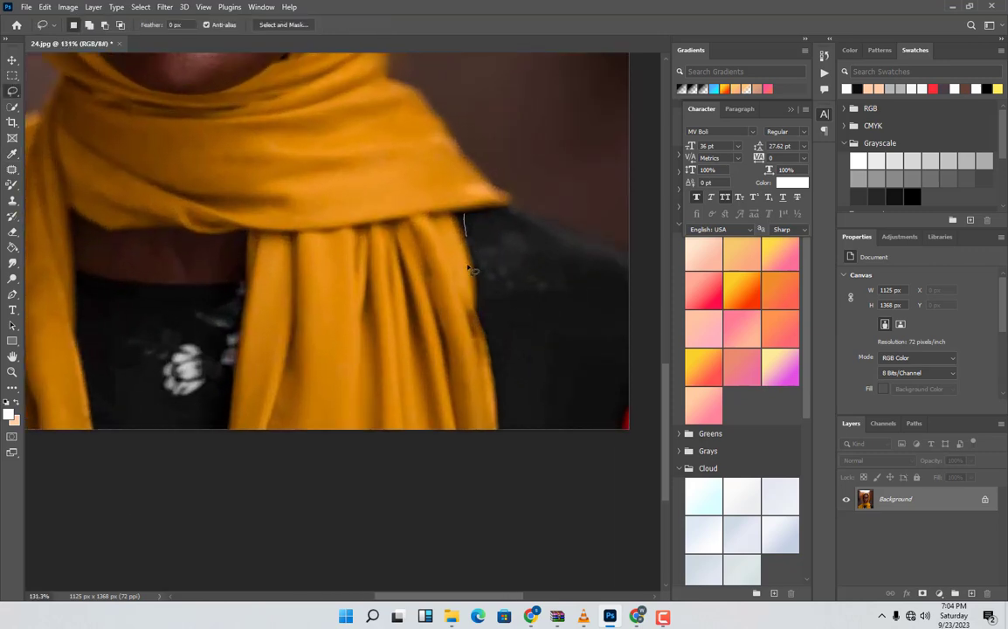
mouse_move(469, 268)
left_mouse_down()
mouse_move(487, 410)
mouse_move(611, 450)
mouse_move(648, 363)
mouse_move(577, 240)
mouse_move(525, 213)
mouse_move(430, 197)
left_mouse_up()
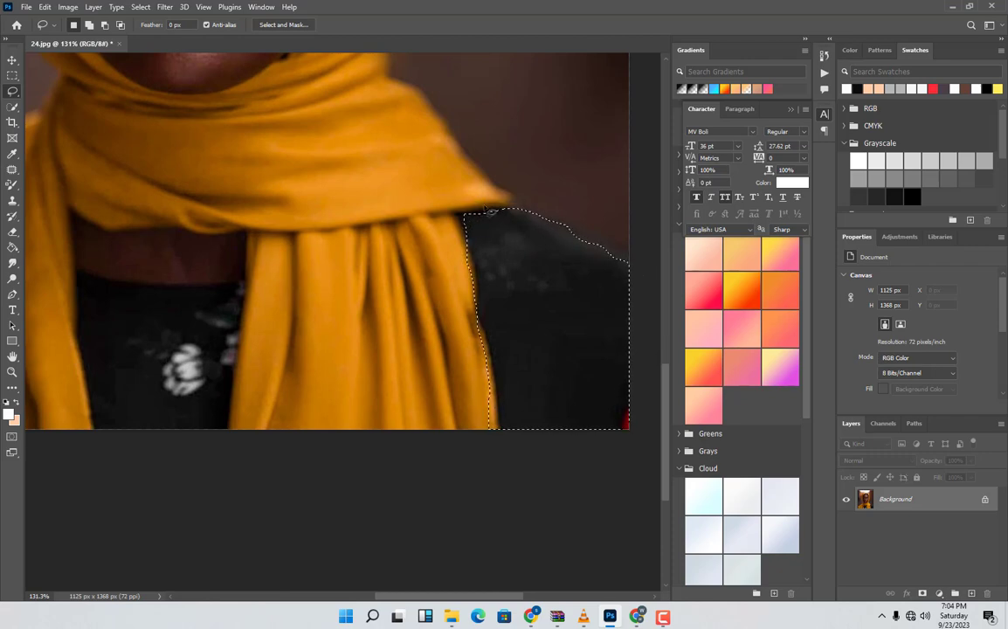
key("ctrl+d")
key("ctrl+j")
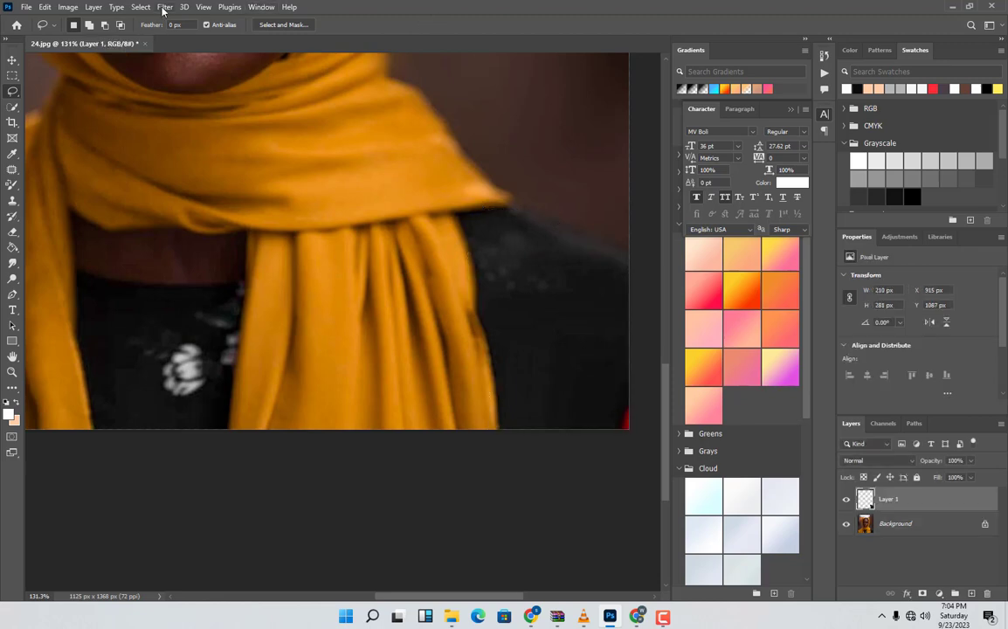
Apply a Gaussian Blur with a radius of 6.8 pixels to the copied shoulder area.
left_click(164, 7)
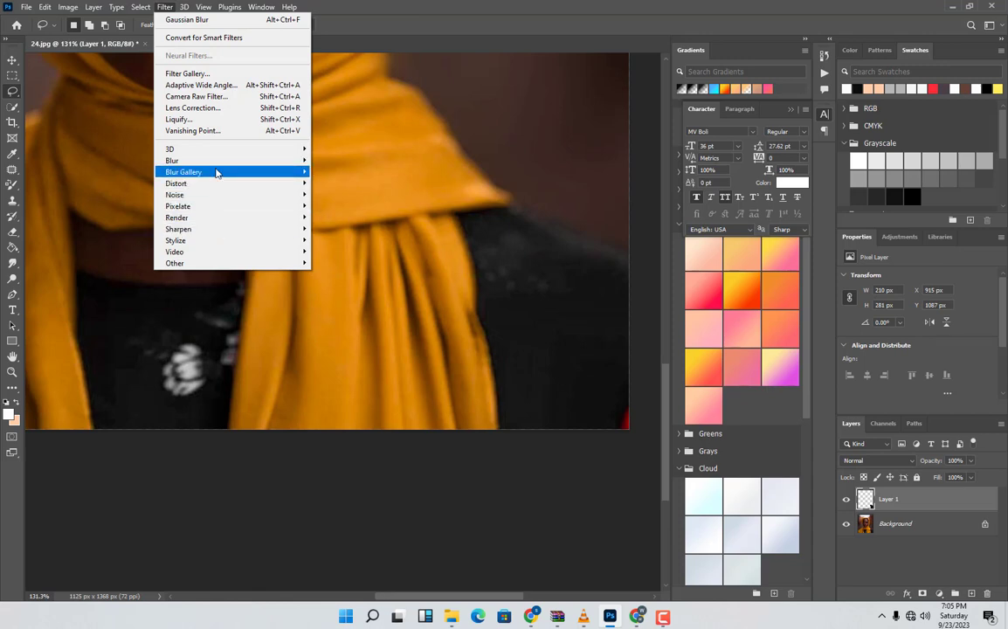
mouse_move(248, 160)
left_click(337, 207)
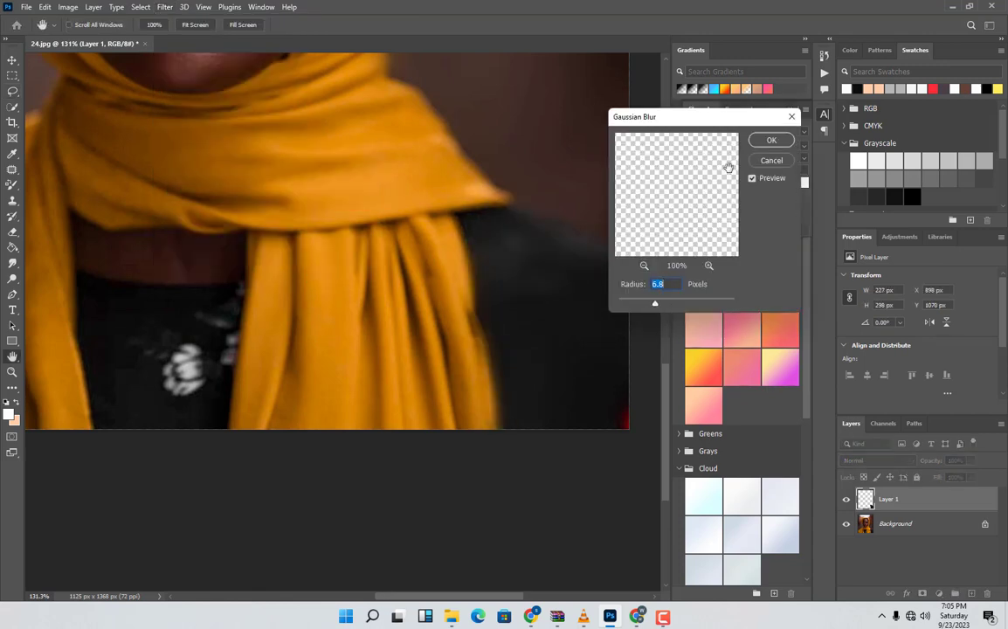
left_click(770, 141)
key("Return")
key("l")
Check the blurred shoulder against the whole portrait and merge its layer into the Background.
scroll(542, 235, "down", 5, "alt")
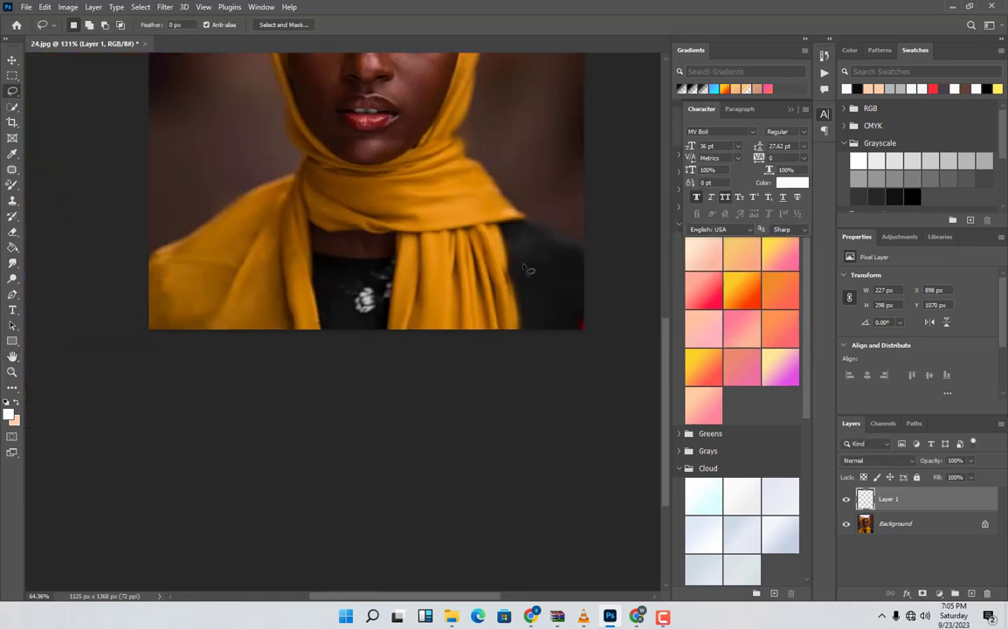
scroll(517, 253, "down", 3)
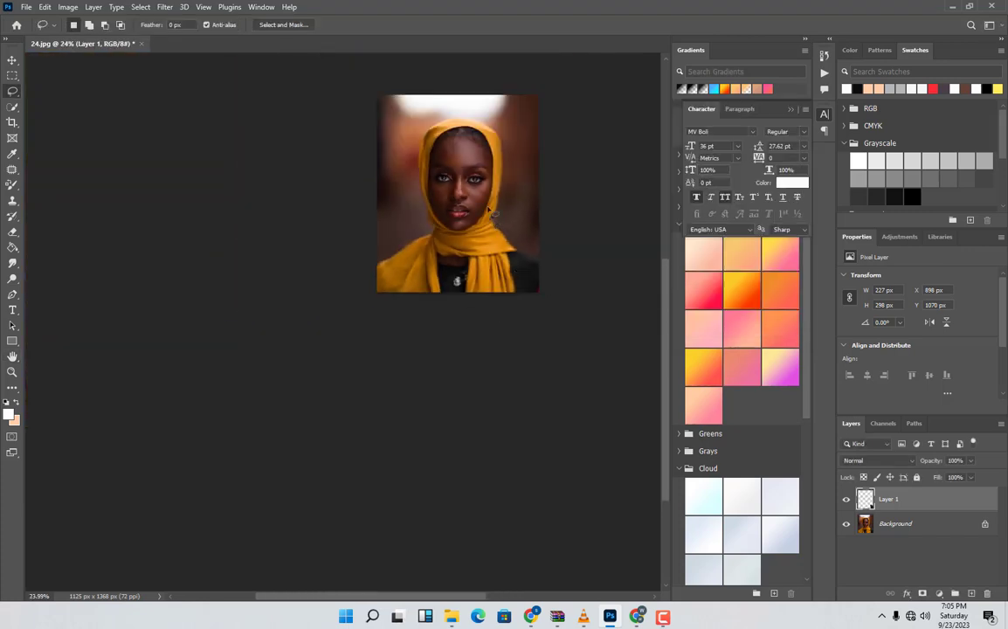
scroll(485, 212, "up", 4)
scroll(479, 241, "down", 3)
scroll(482, 188, "up", 3)
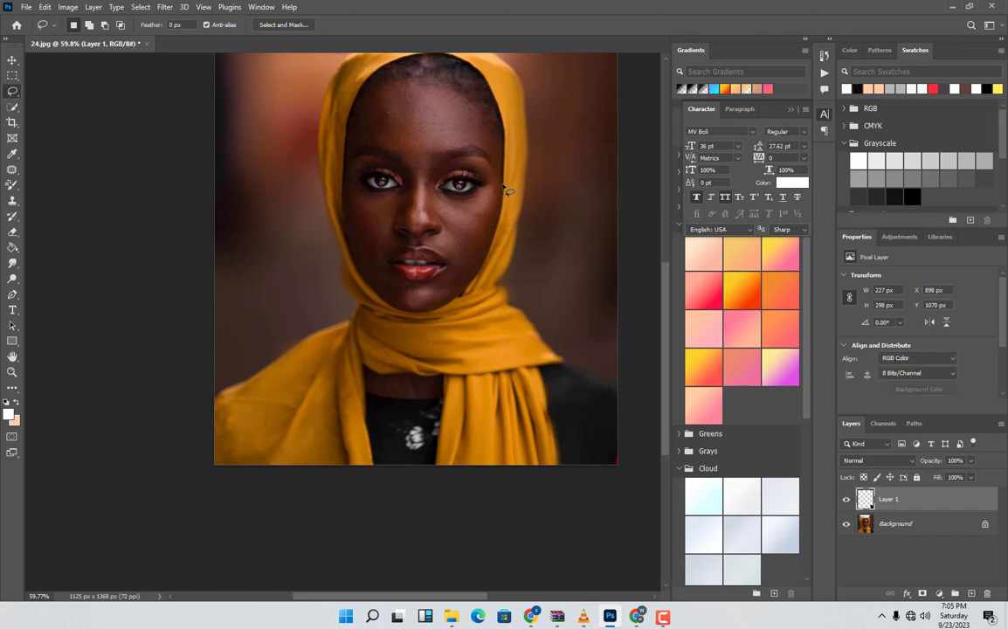
key("ctrl+e")
Examine the finished portrait, looking at the face up close and at the overall image.
scroll(281, 60, "up", 2)
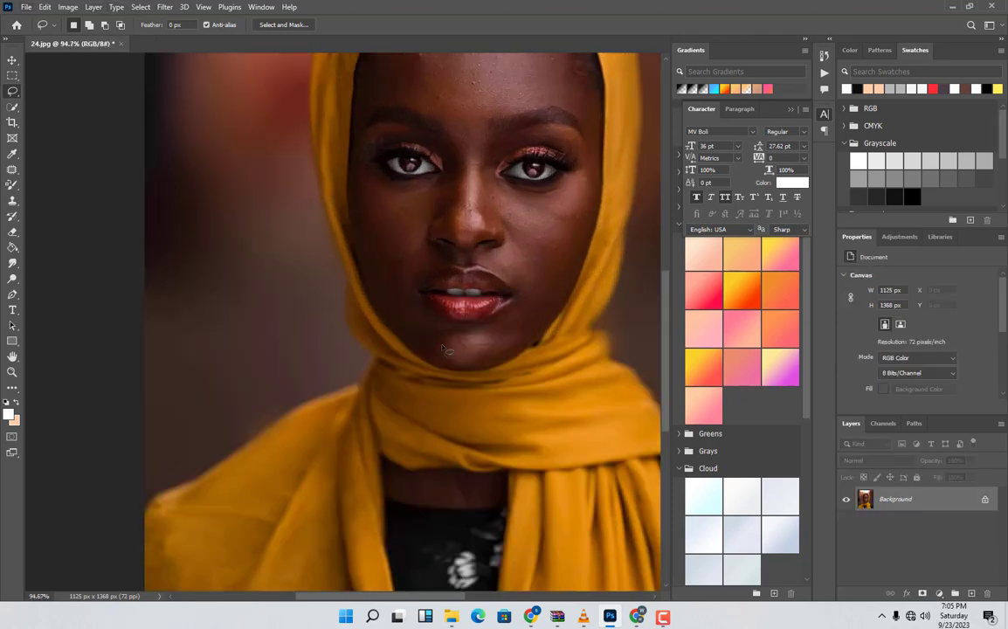
scroll(281, 60, "down", 2)
scroll(507, 186, "up", 2)
scroll(506, 185, "up", 4)
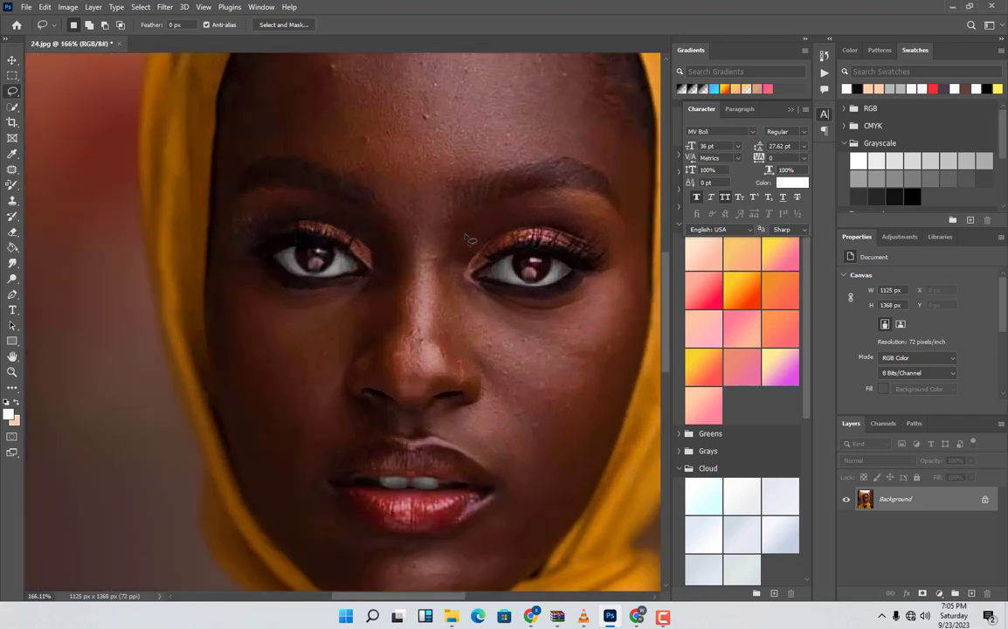
scroll(470, 223, "down", 2)
scroll(476, 227, "down", 2)
scroll(480, 231, "down", 1)
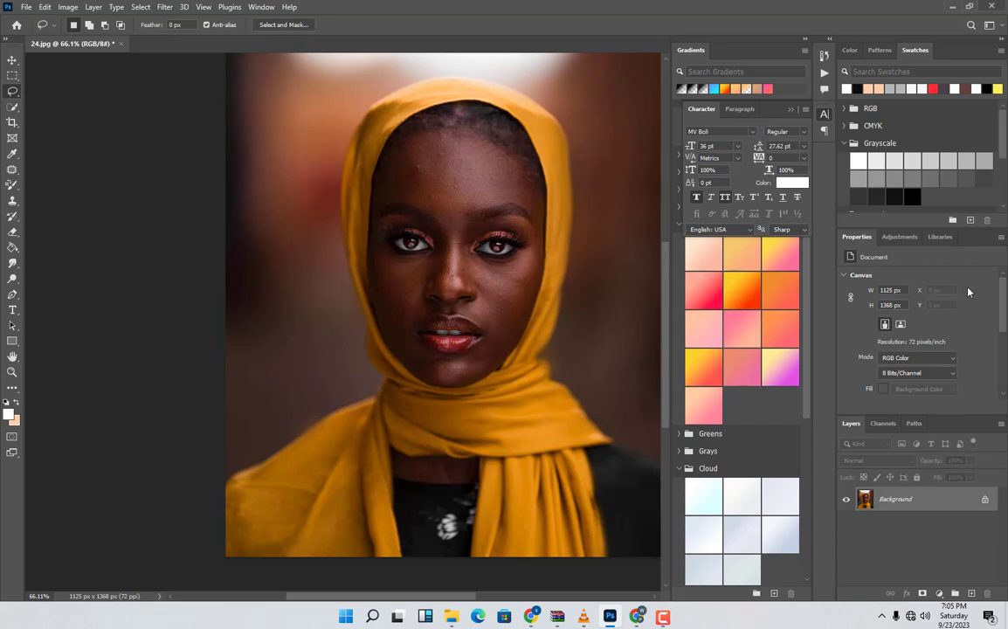
left_click(665, 616)
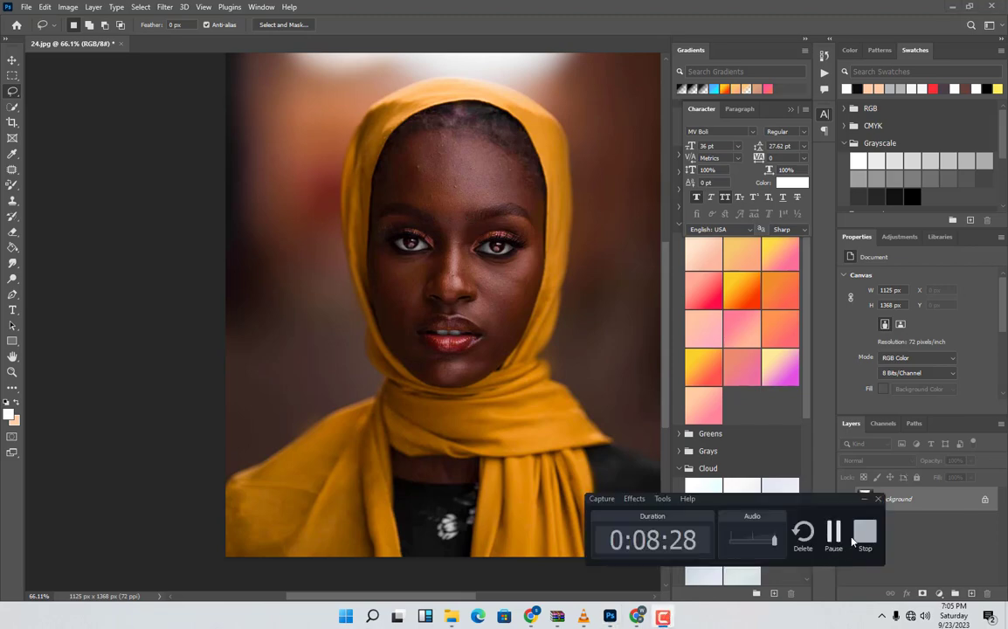